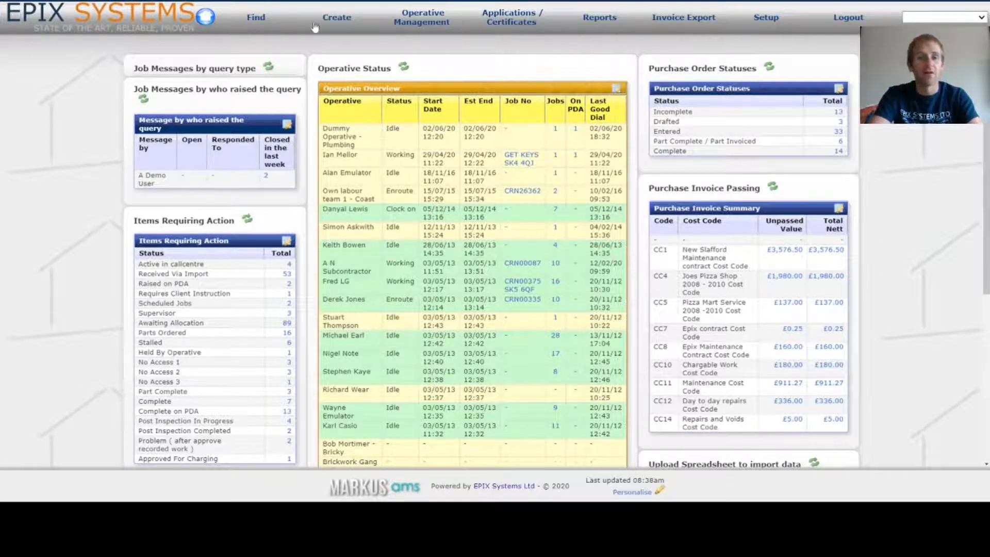
- Open the Create menu on the dashboard to see the new record types
{"action": "left_click", "coordinate": [354, 29]}
- Choose Purchase Order from the Create menu to start a blank order
{"action": "left_click", "coordinate": [361, 59]}
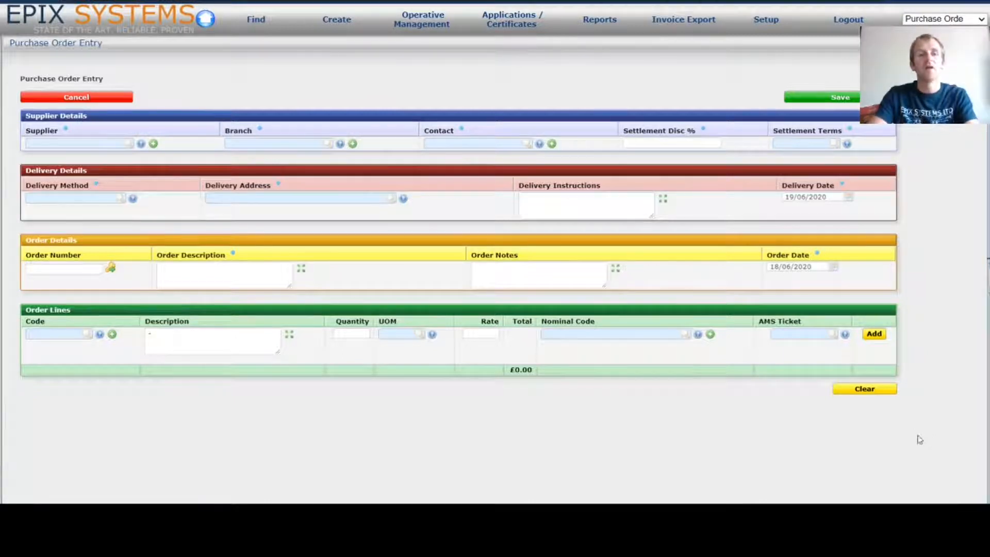
- Add a new supplier from the order, with reference EPIX001 and name Epix Systems Ltd
{"action": "left_click", "coordinate": [153, 144]}
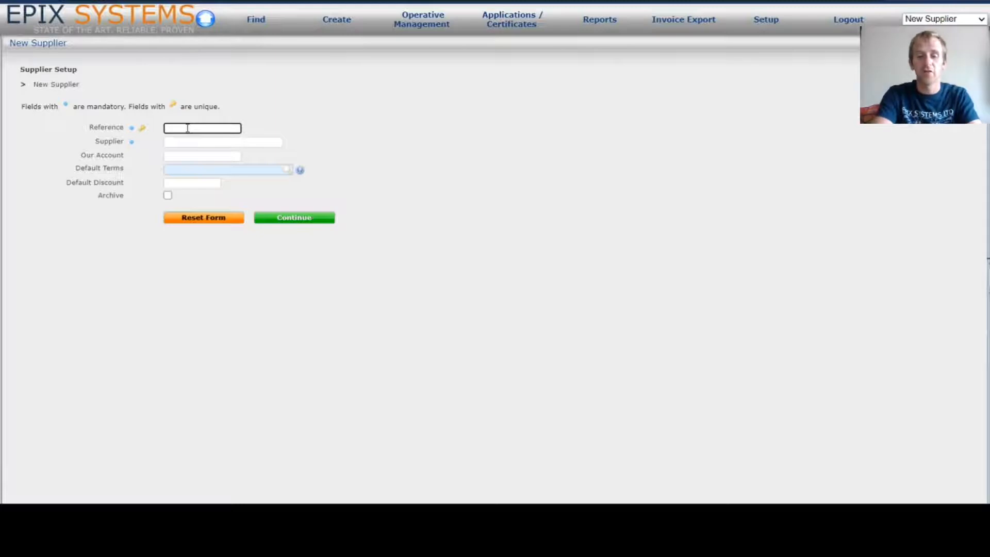
{"action": "type", "text": "EPIX0101"}
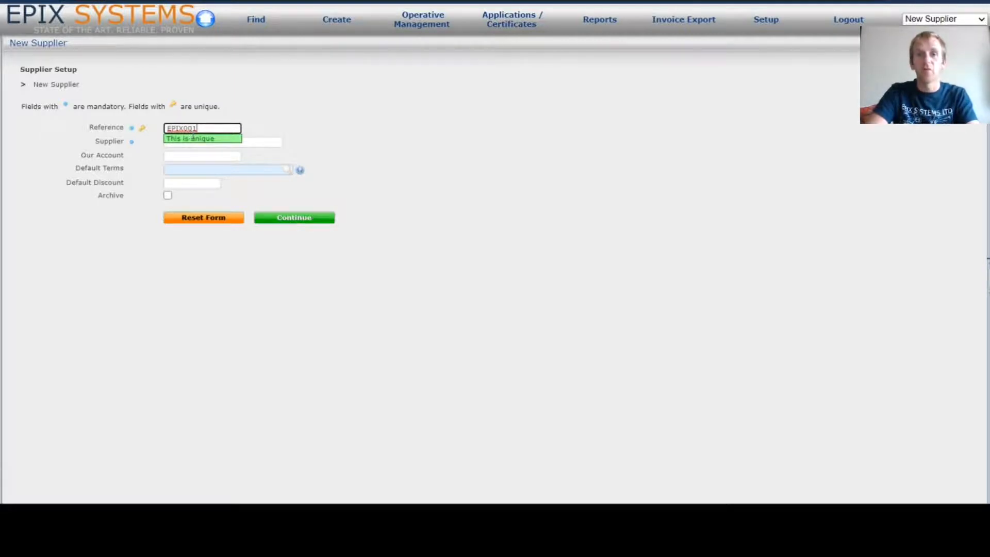
{"action": "left_click", "coordinate": [260, 141]}
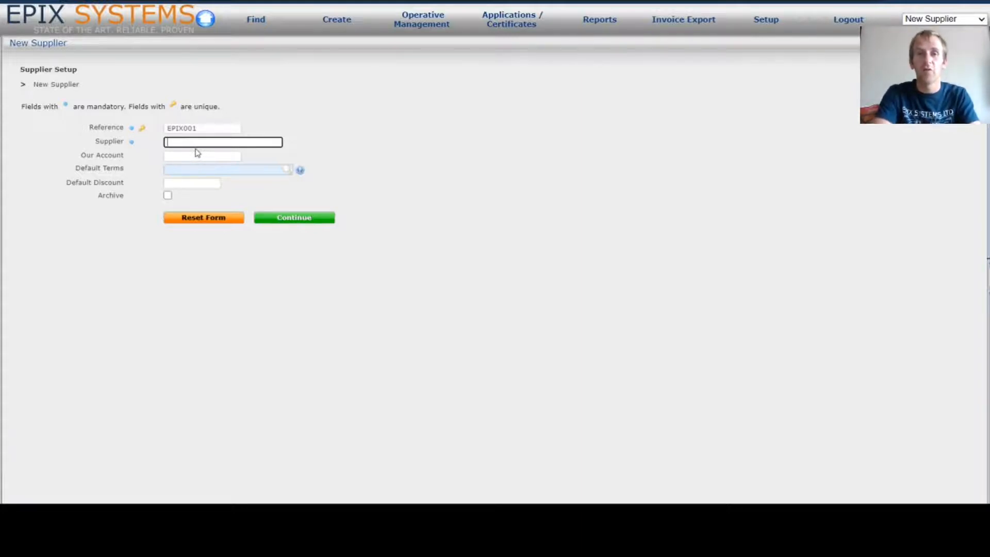
{"action": "type", "text": "E"}
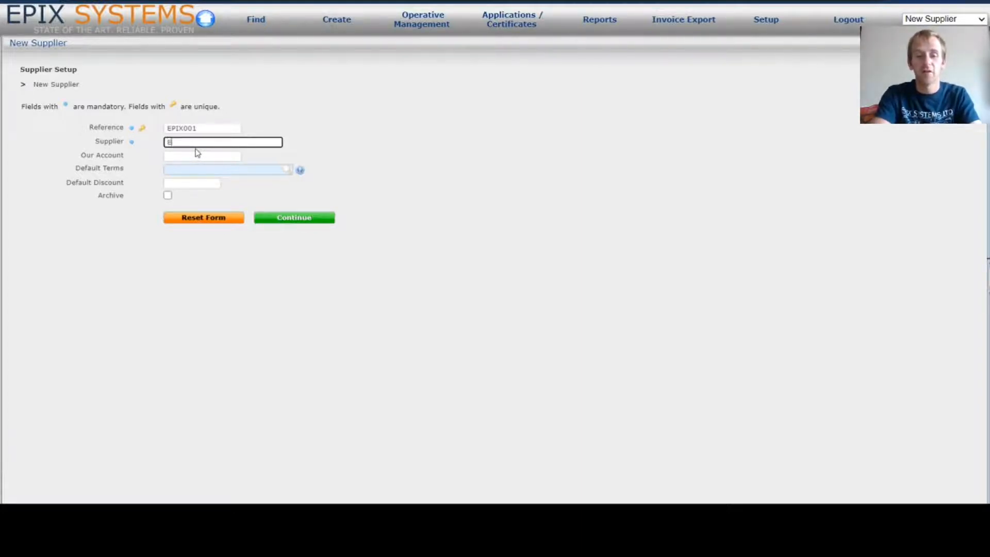
{"action": "type", "text": "pix System"}
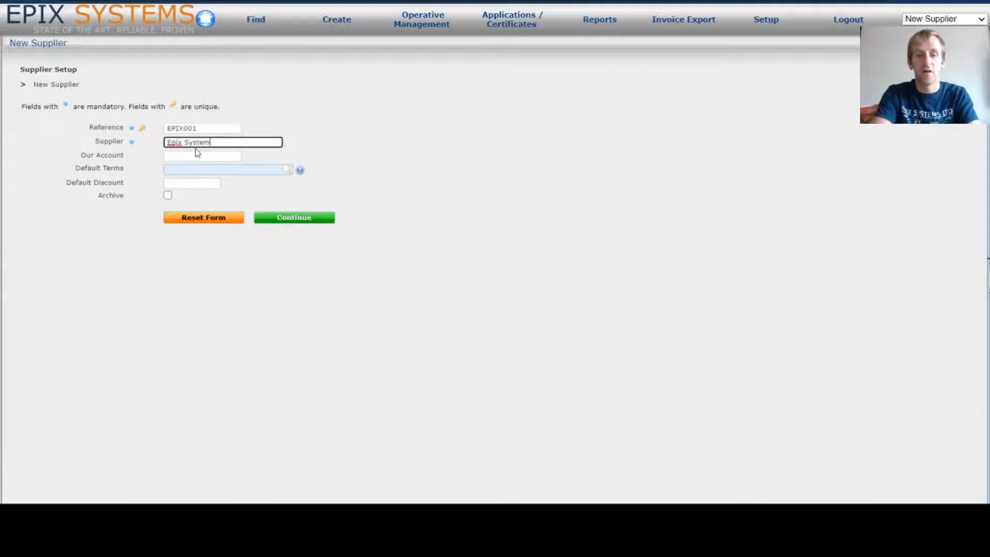
{"action": "type", "text": "s Ltd"}
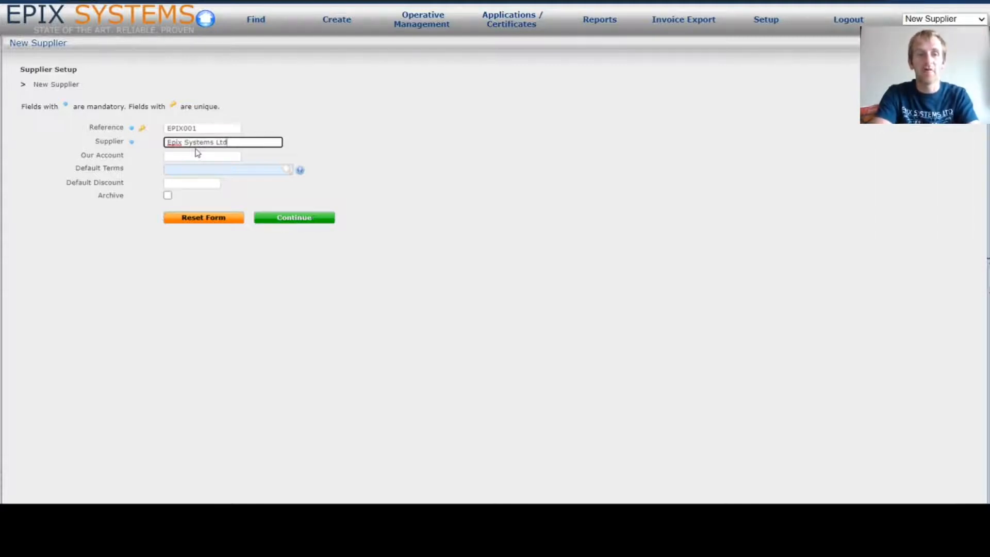
{"action": "left_click", "coordinate": [230, 155]}
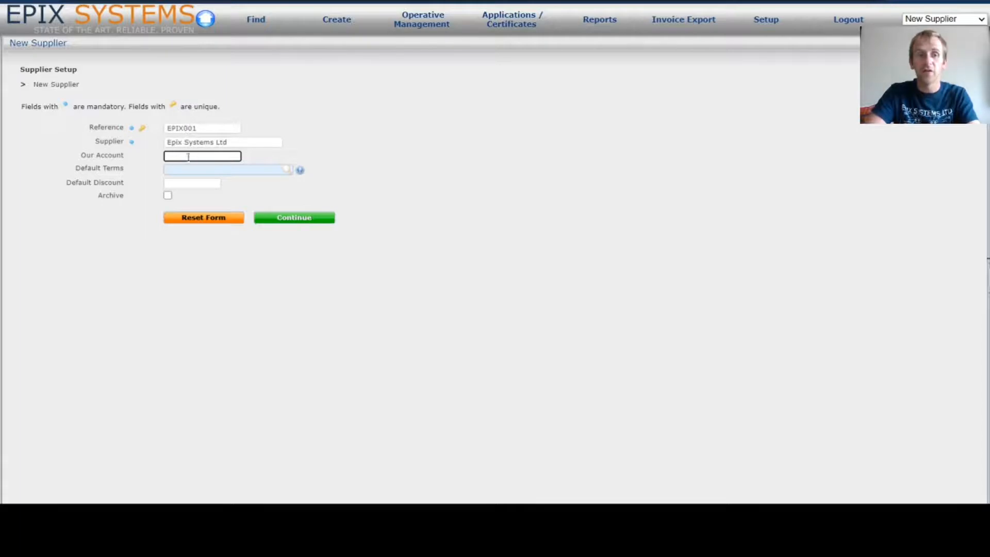
- Set the supplier's default terms to 30 Days, leave the discount blank, and save
{"action": "left_click", "coordinate": [231, 167]}
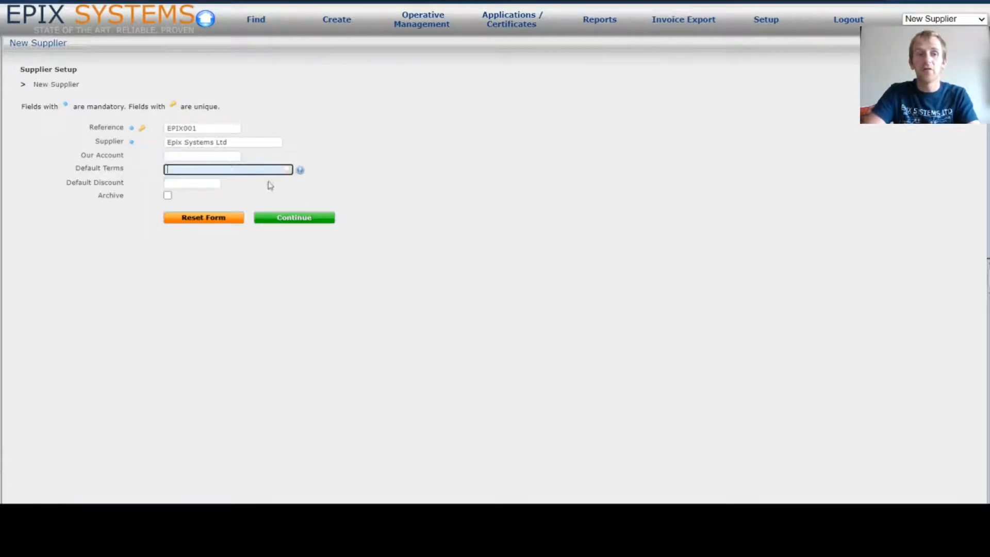
{"action": "left_click", "coordinate": [300, 173]}
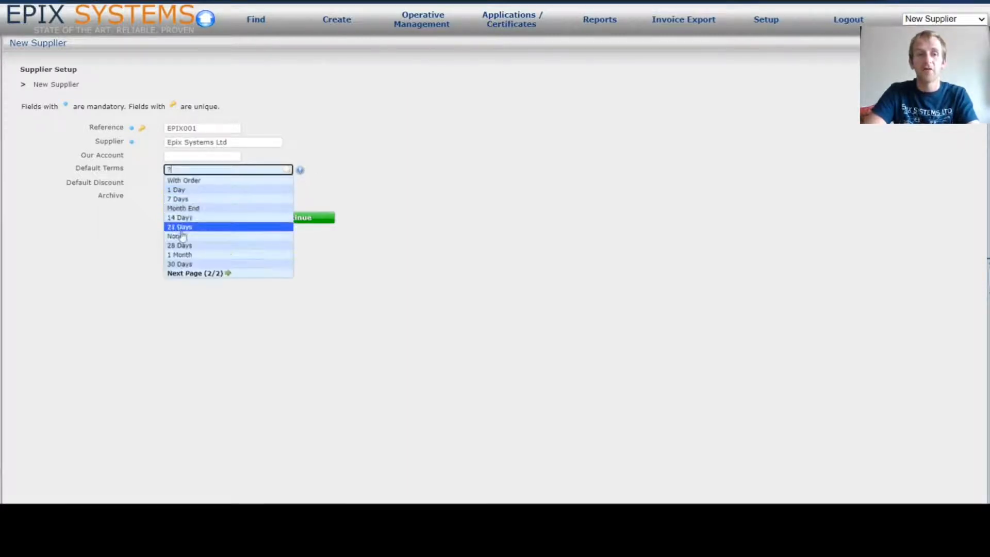
{"action": "left_click", "coordinate": [191, 265]}
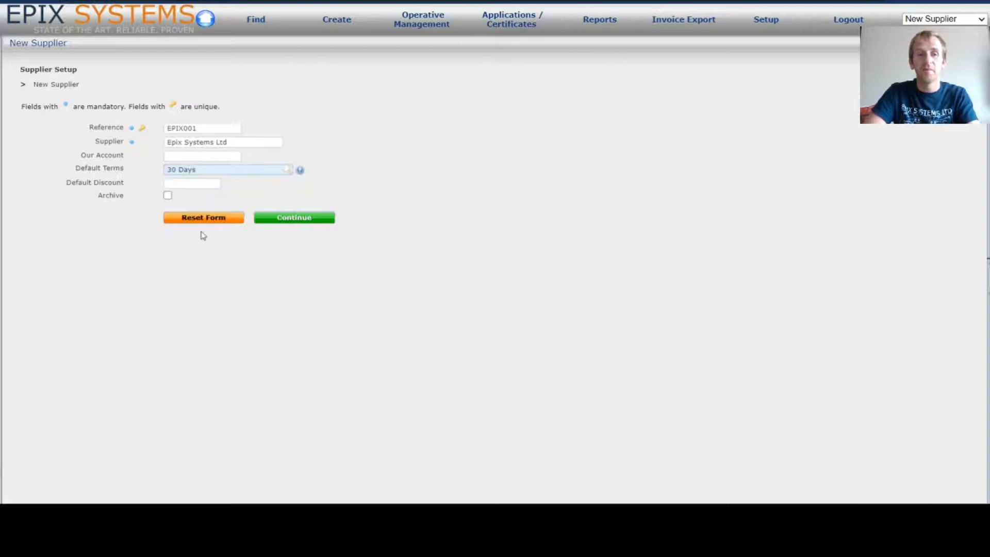
{"action": "left_click", "coordinate": [195, 186]}
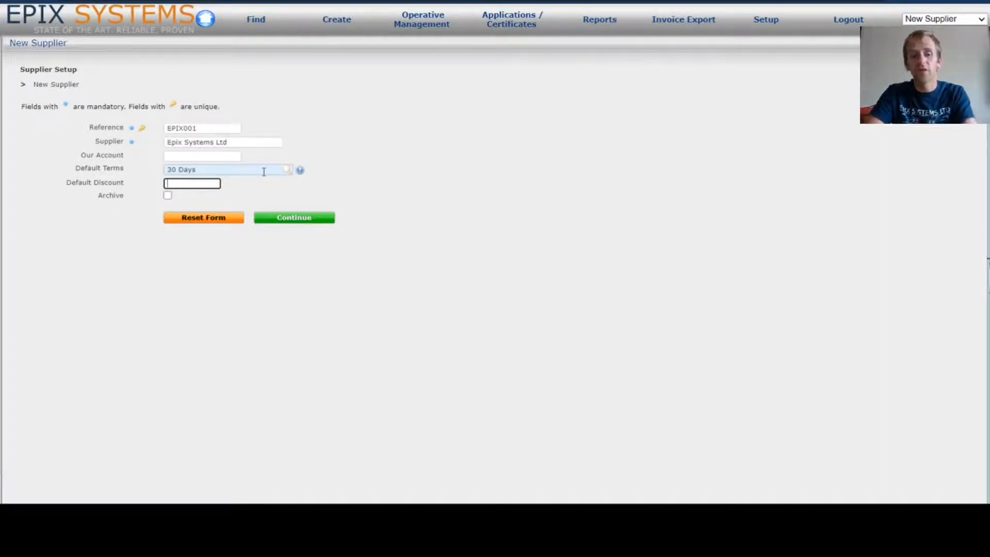
{"action": "type", "text": "5"}
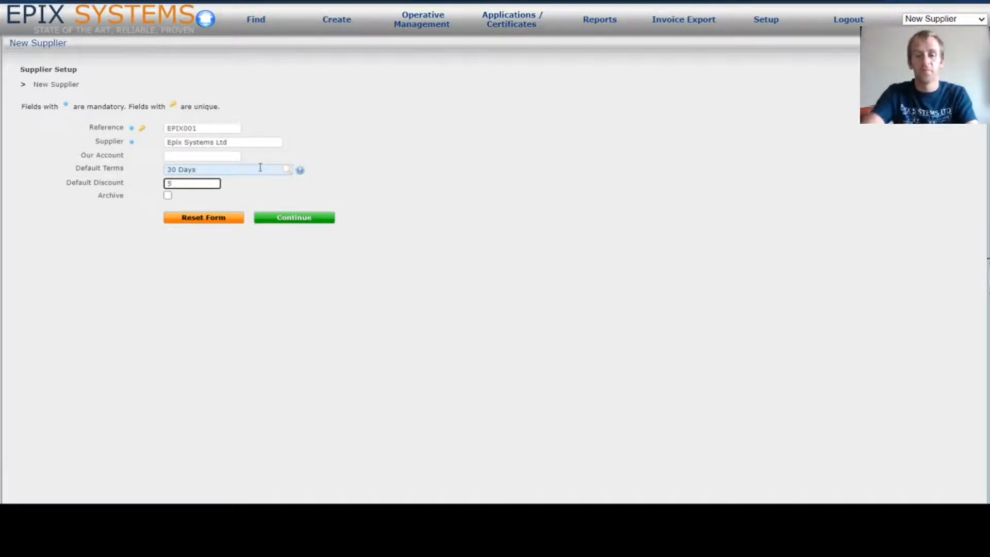
{"action": "key", "text": "BackSpace"}
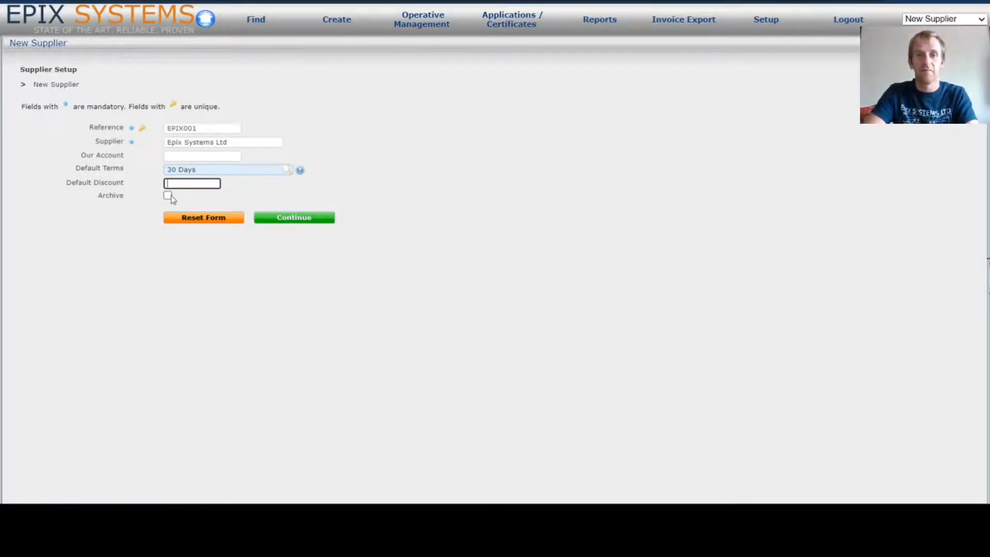
{"action": "left_click", "coordinate": [315, 218]}
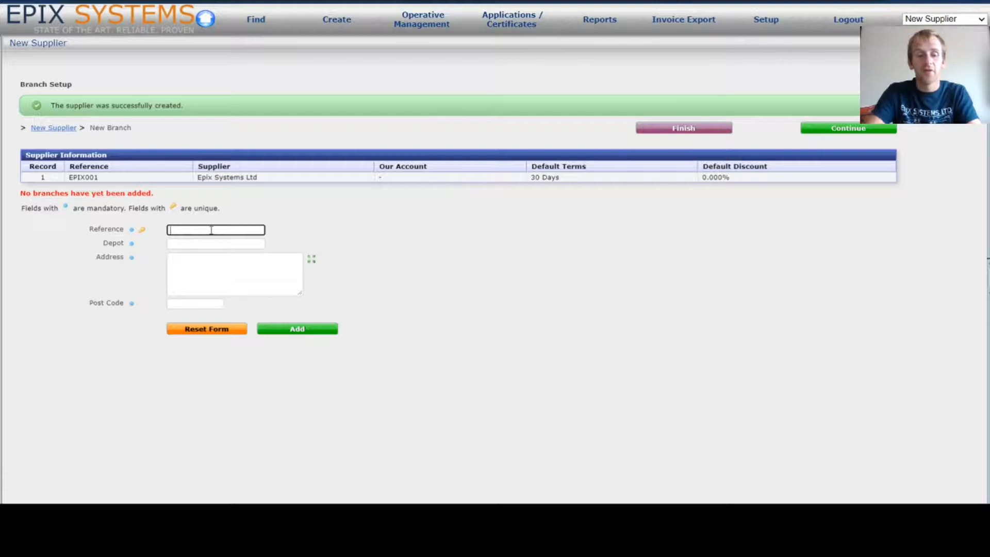
{"action": "type", "text": "E"}
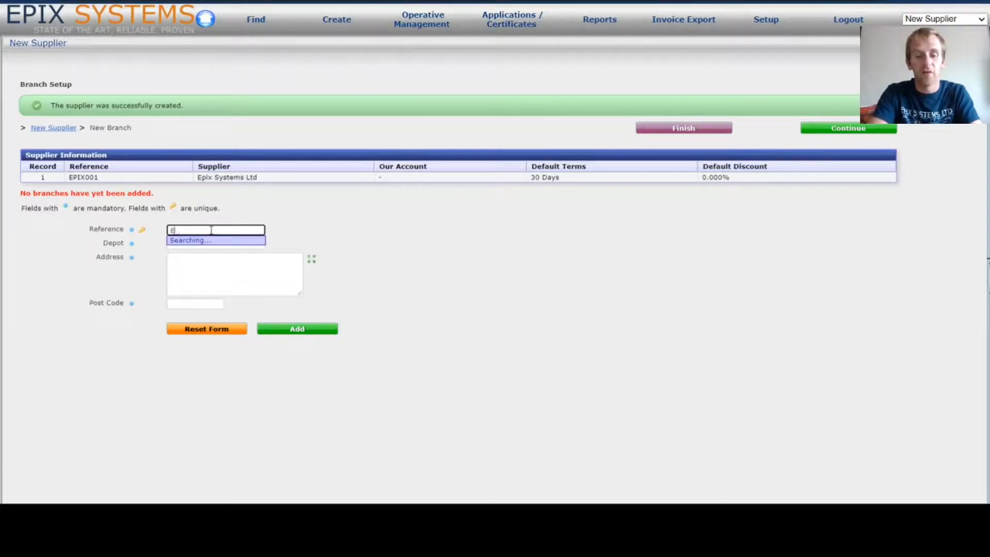
{"action": "type", "text": "PIX-MAN"}
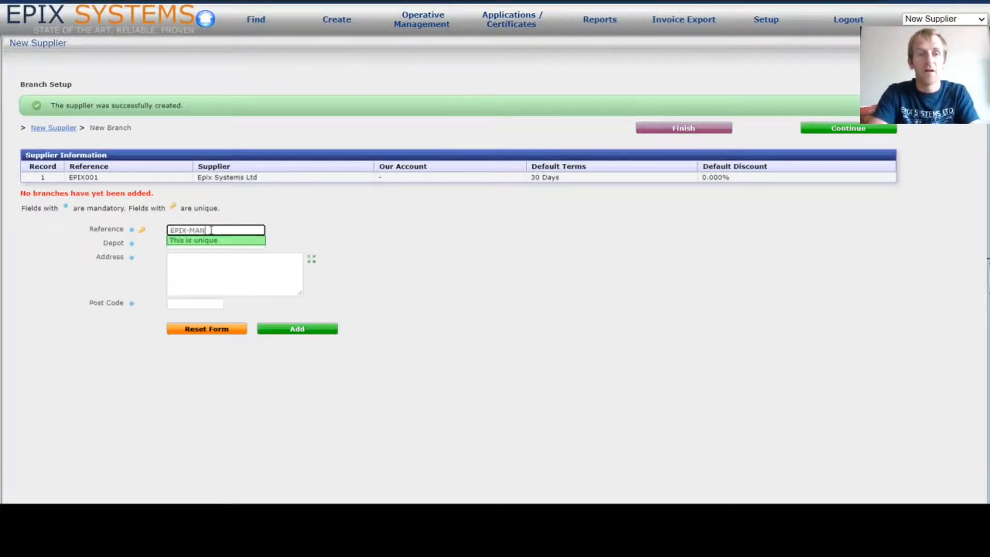
{"action": "left_click", "coordinate": [364, 242]}
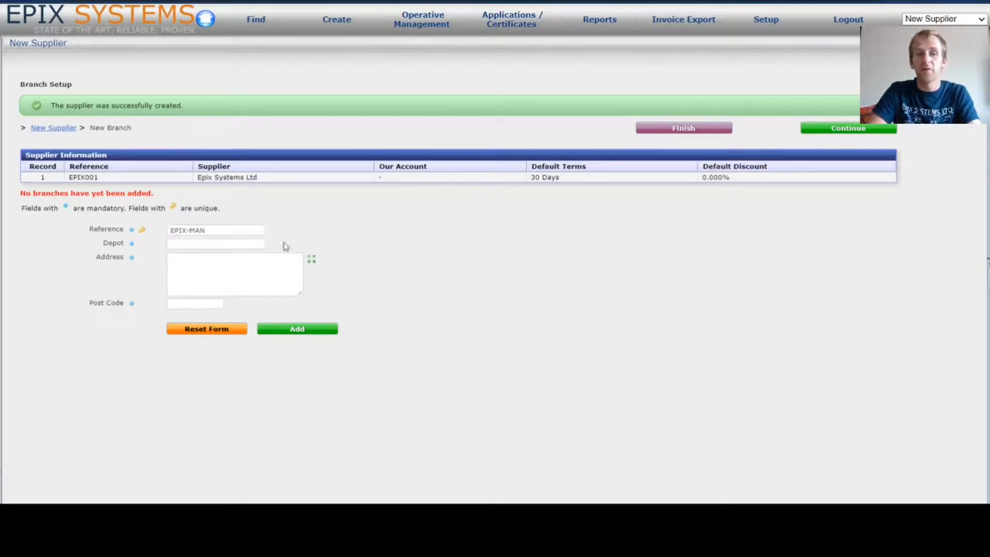
{"action": "left_click", "coordinate": [238, 243]}
{"action": "type", "text": "Manchester"}
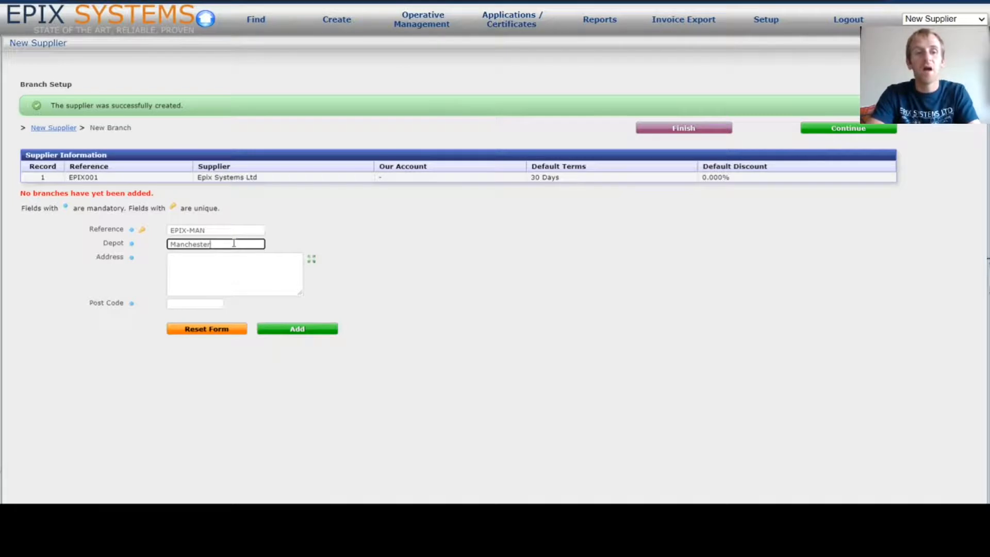
{"action": "key", "text": "Tab"}
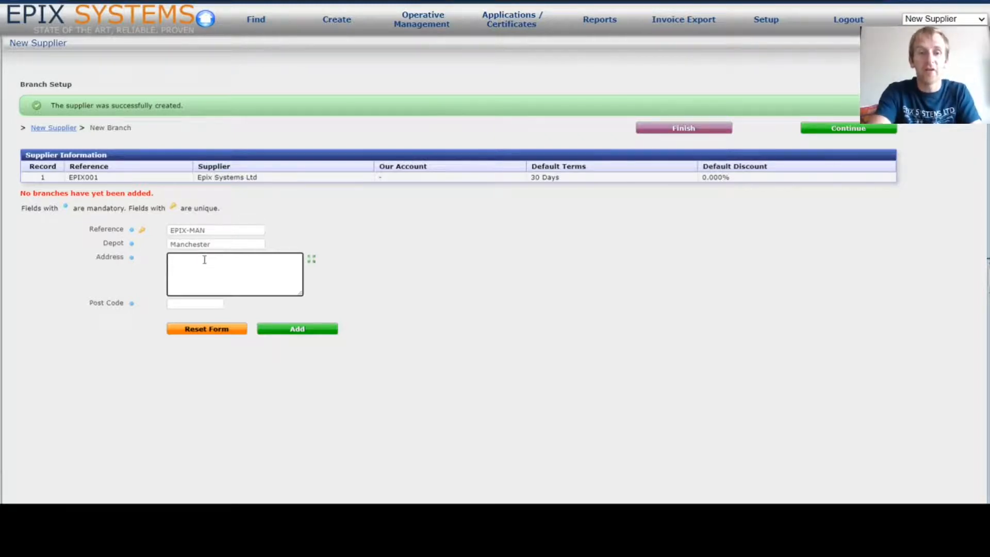
{"action": "type", "text": "O"}
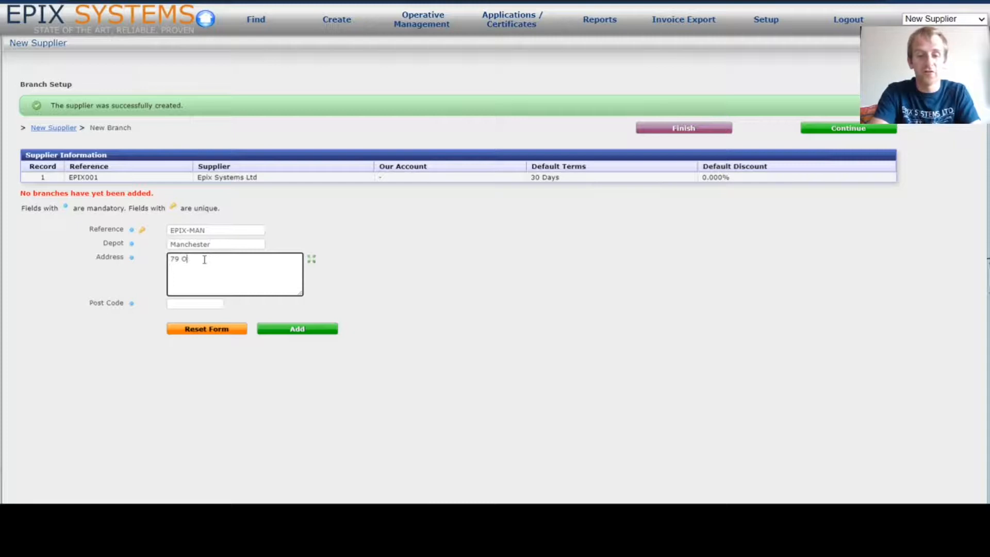
{"action": "type", "text": "xford St"}
{"action": "type", "text": "reet "}
{"action": "type", "text": "Manchester"}
{"action": "key", "text": "Tab"}
{"action": "type", "text": "M1 6FQ"}
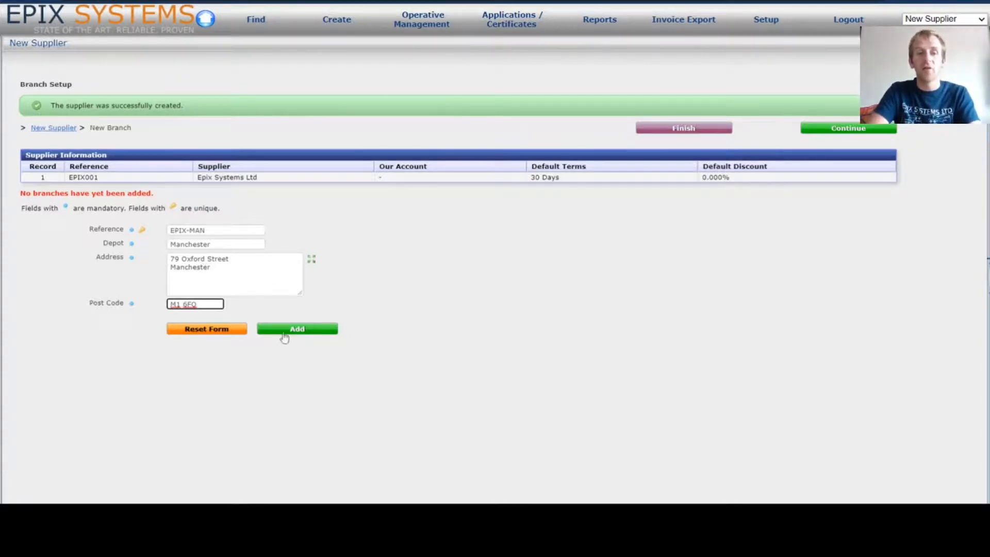
{"action": "left_click", "coordinate": [305, 335]}
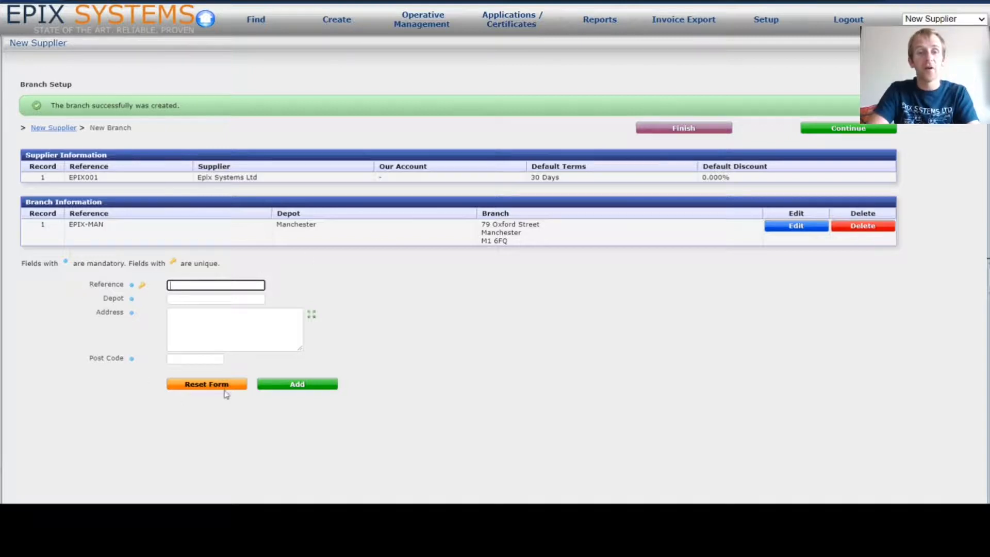
- Add branch EPIX-STP: Stockport depot, Unit 1 Stockport Business Centre, post code SK1 1BC
{"action": "left_click", "coordinate": [127, 283]}
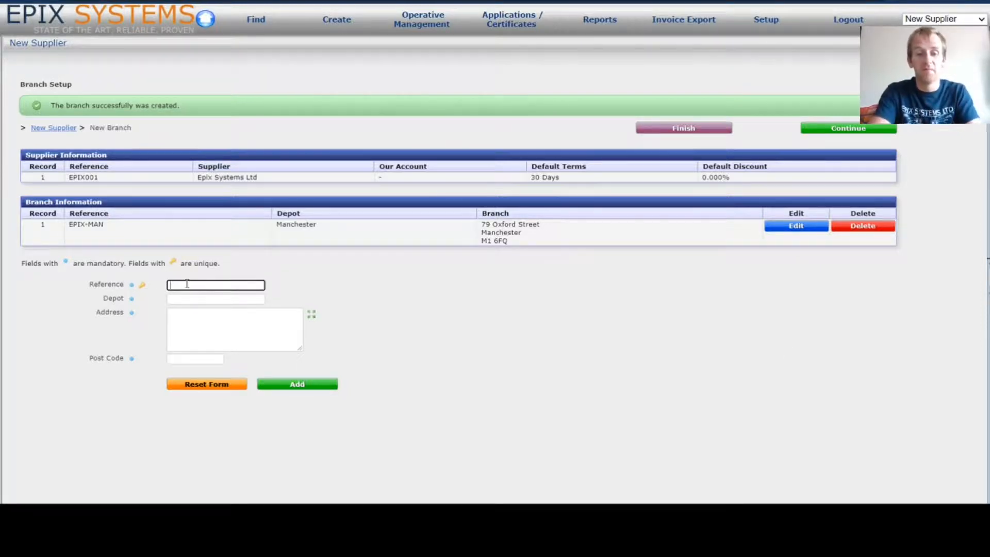
{"action": "key", "text": "Tab"}
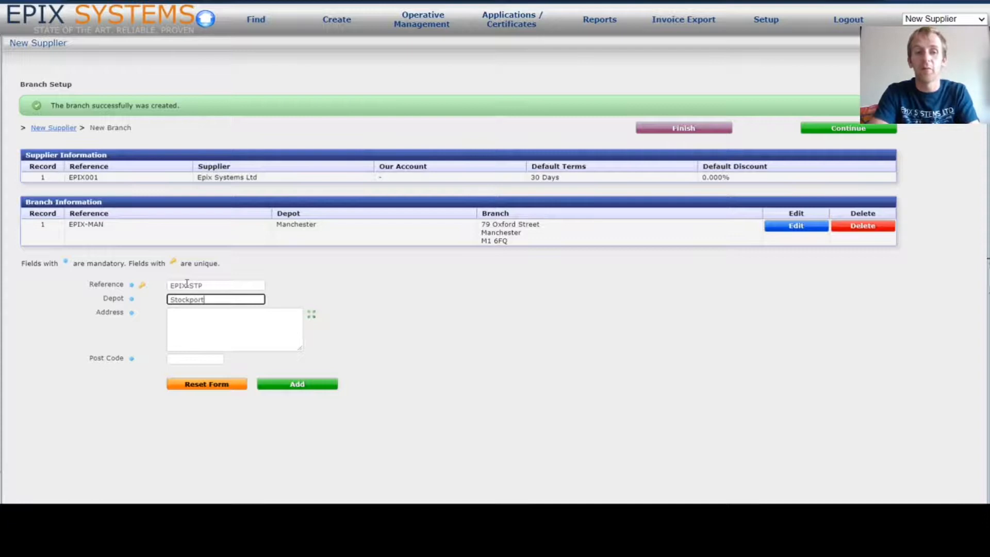
{"action": "key", "text": "Tab"}
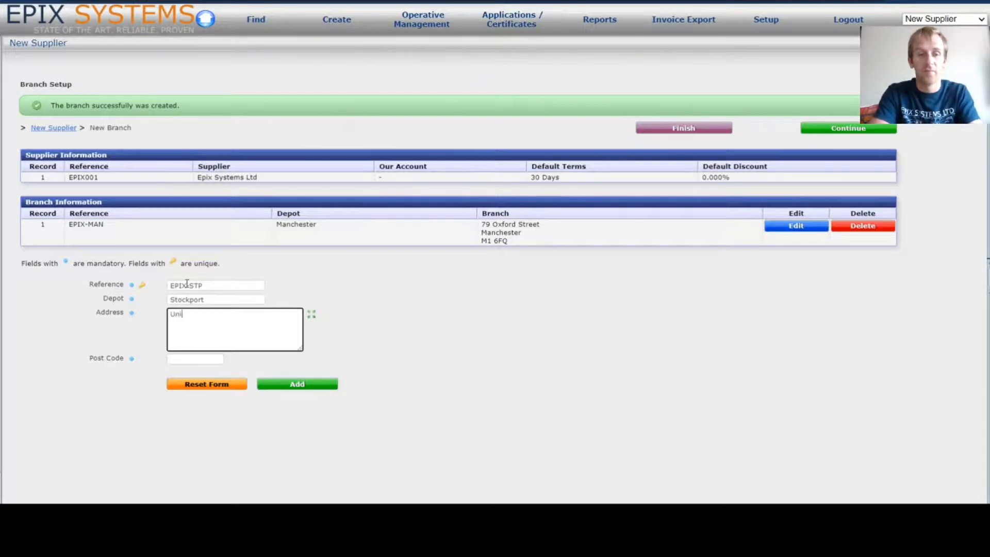
{"action": "key", "text": "Tab"}
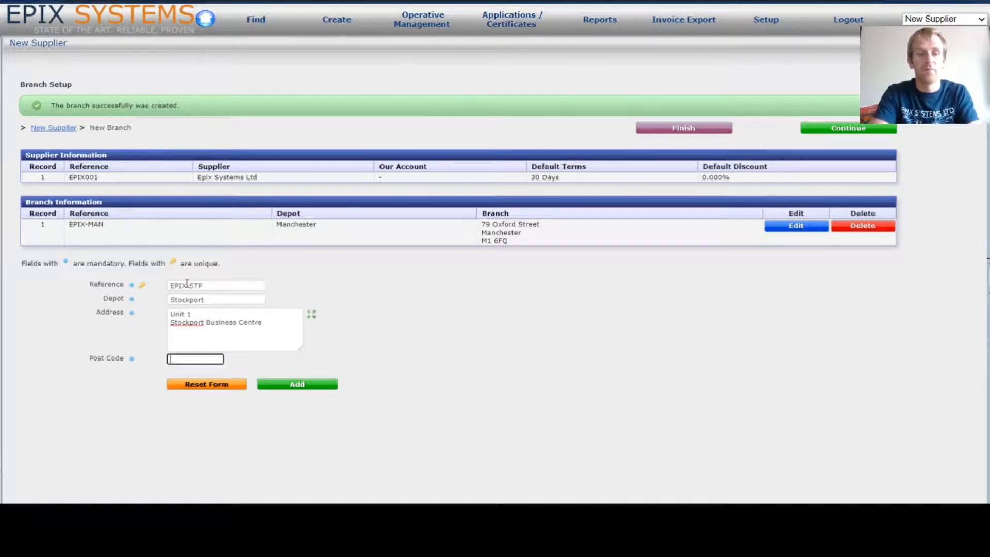
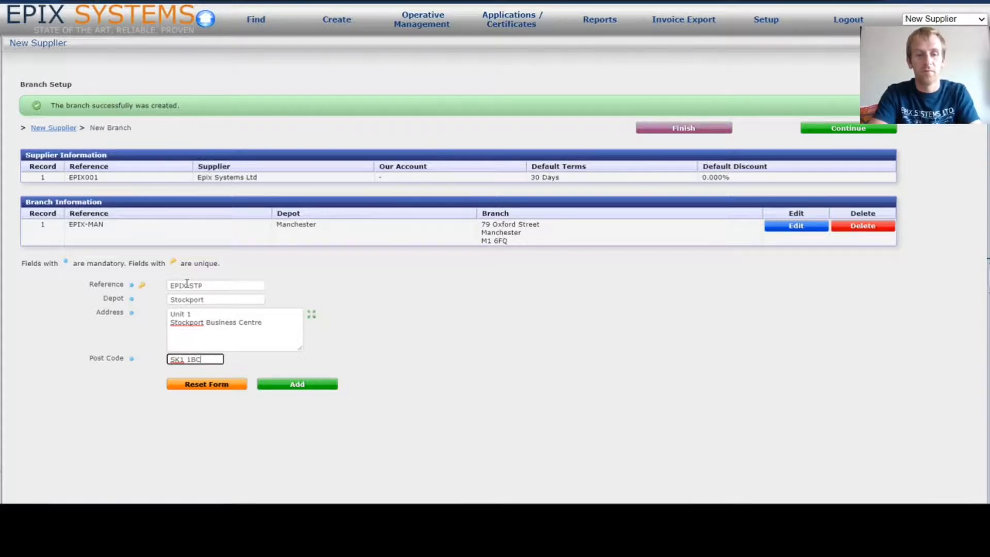
{"action": "left_click", "coordinate": [304, 385]}
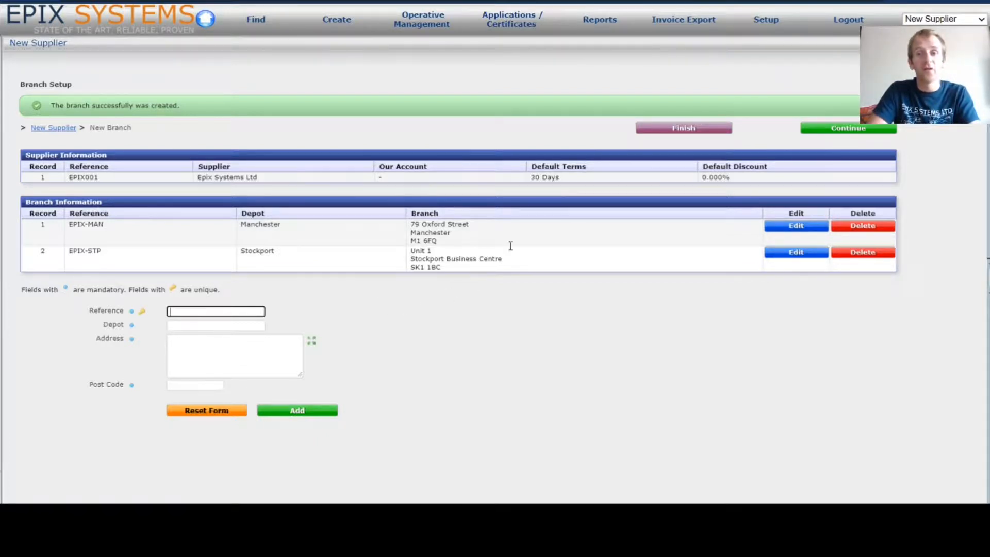
- Continue to Contact Setup and list the supplier's depots for the first contact
{"action": "left_click", "coordinate": [857, 129]}
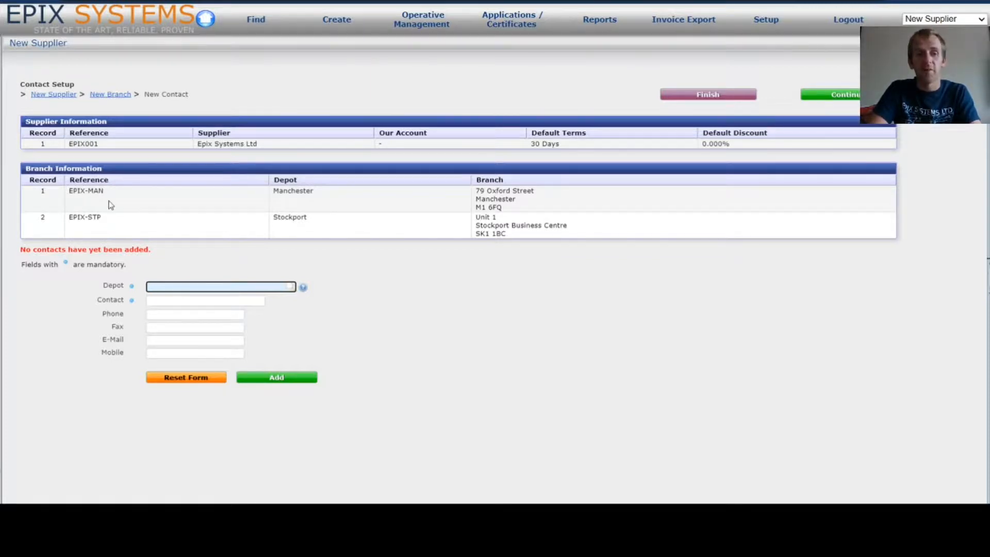
{"action": "left_click", "coordinate": [303, 288]}
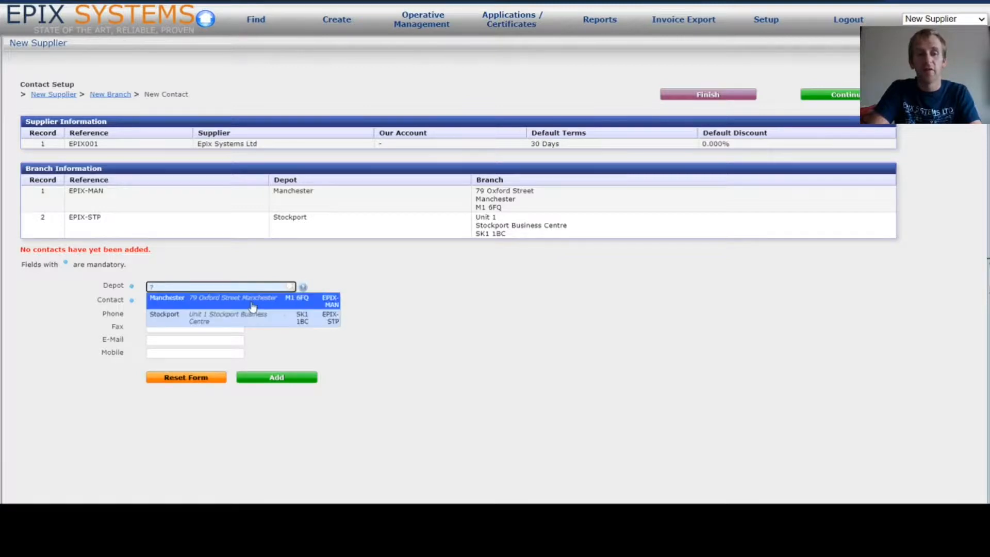
- Add a Manchester depot contact with the contact's phone number and e-mail address
{"action": "left_click", "coordinate": [253, 307]}
{"action": "left_click", "coordinate": [221, 304]}
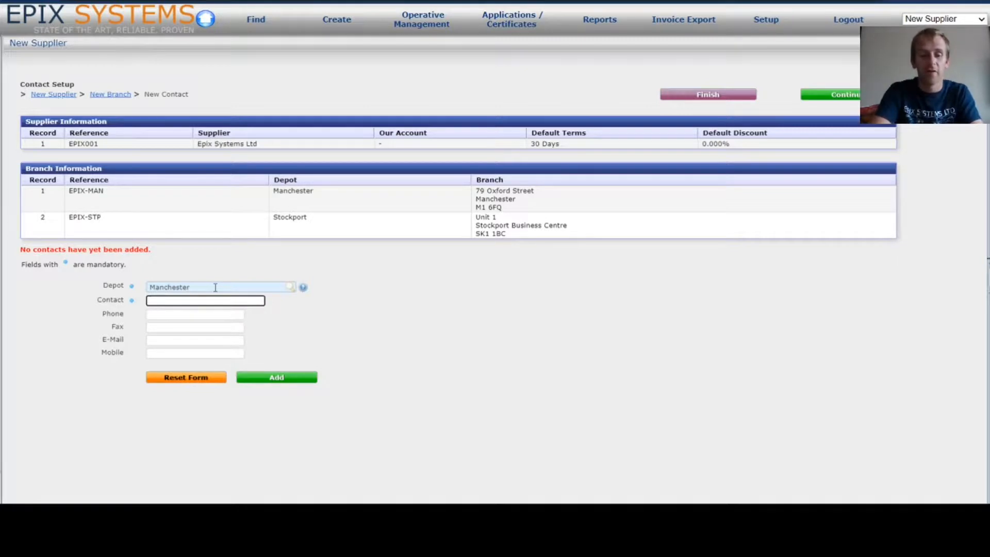
{"action": "key", "text": "Tab"}
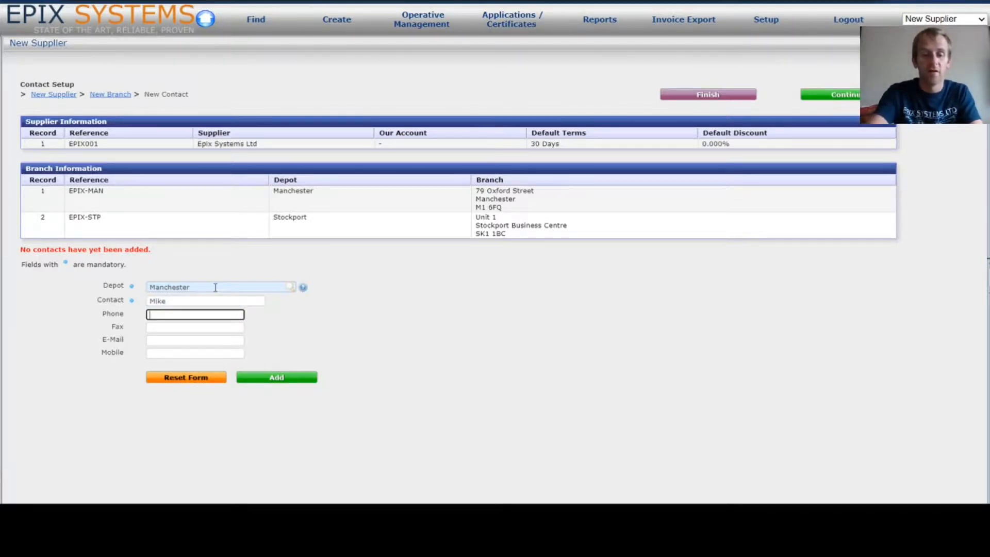
{"action": "type", "text": "01234567890"}
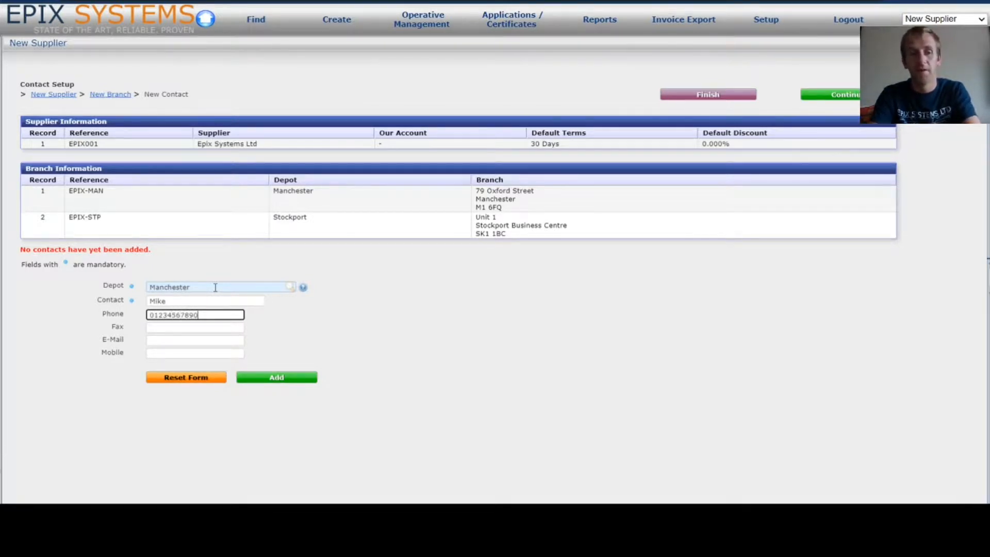
{"action": "left_click", "coordinate": [206, 340]}
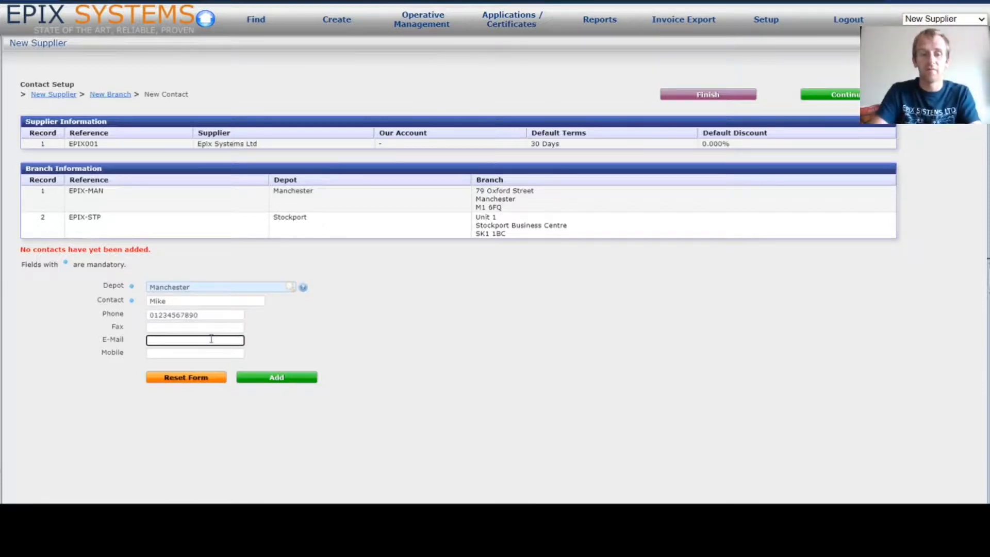
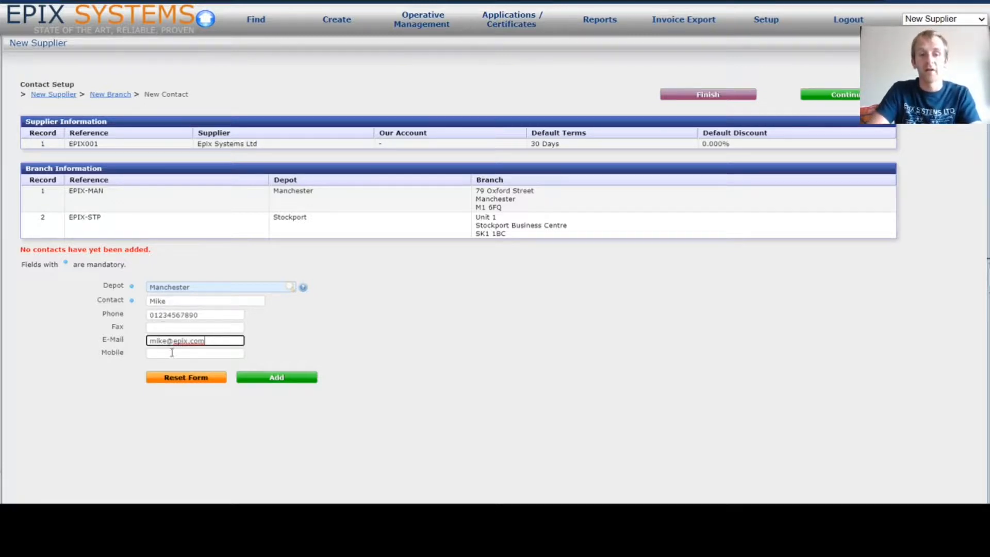
{"action": "left_click", "coordinate": [274, 380]}
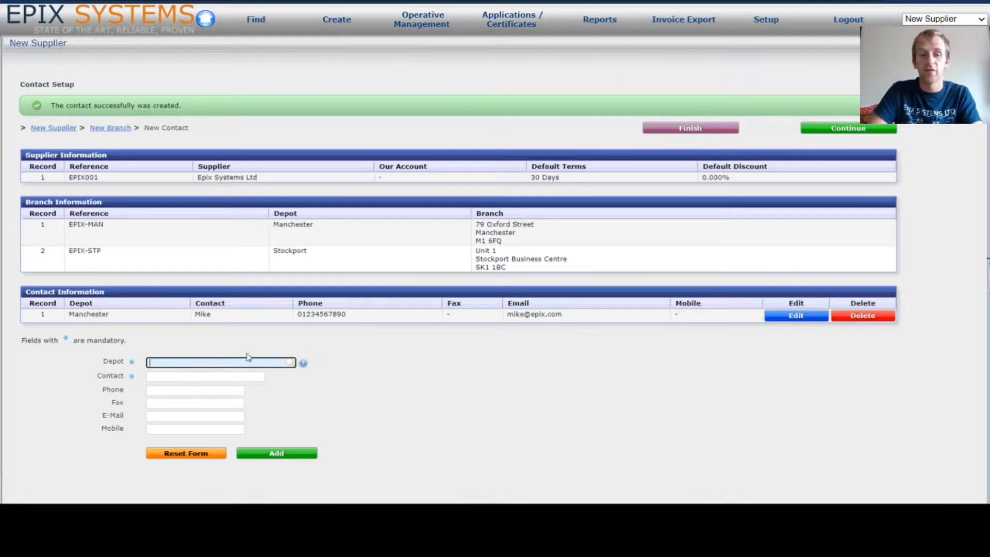
- Add a Stockport depot contact with the contact's name, phone number and e-mail address
{"action": "left_click", "coordinate": [304, 363]}
{"action": "left_click", "coordinate": [240, 390]}
{"action": "left_click", "coordinate": [200, 378]}
{"action": "type", "text": "Ian"}
{"action": "key", "text": "Tab"}
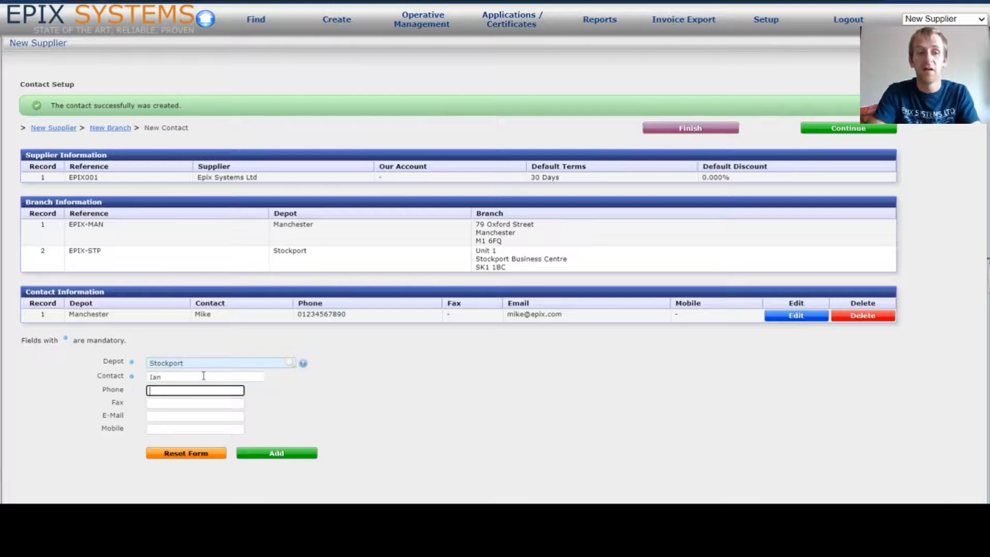
{"action": "type", "text": "01234"}
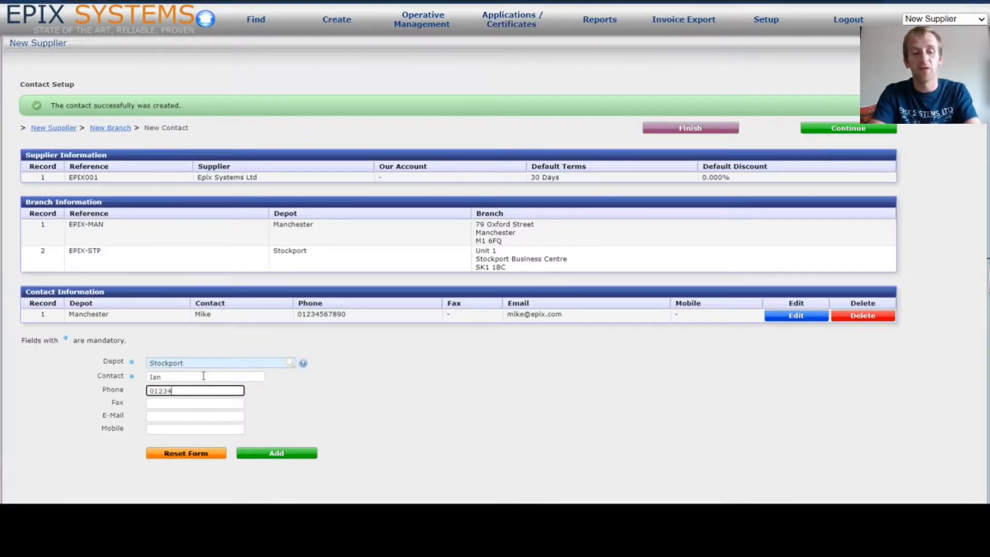
{"action": "type", "text": "567890"}
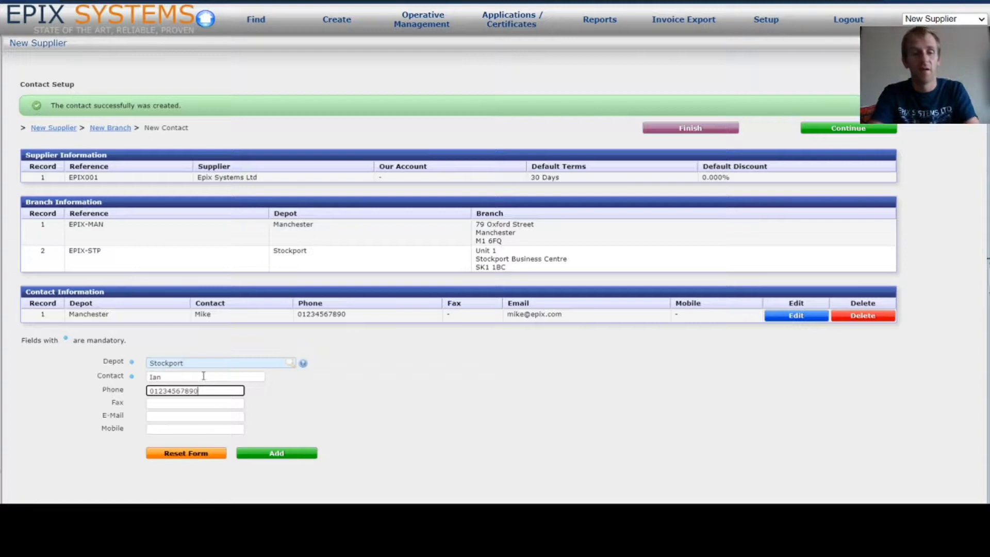
{"action": "key", "text": "Tab"}
{"action": "key", "text": "Tab"}
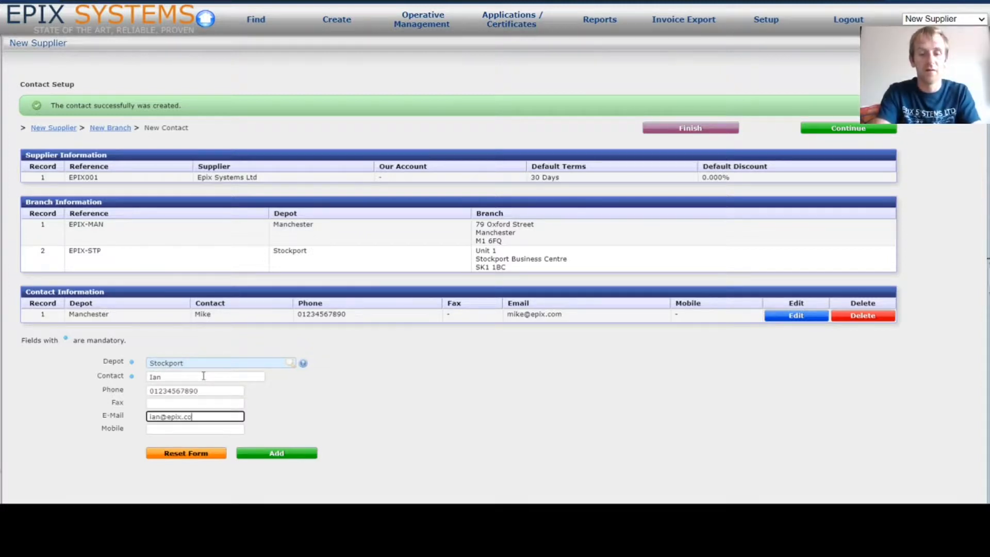
{"action": "left_click", "coordinate": [290, 456]}
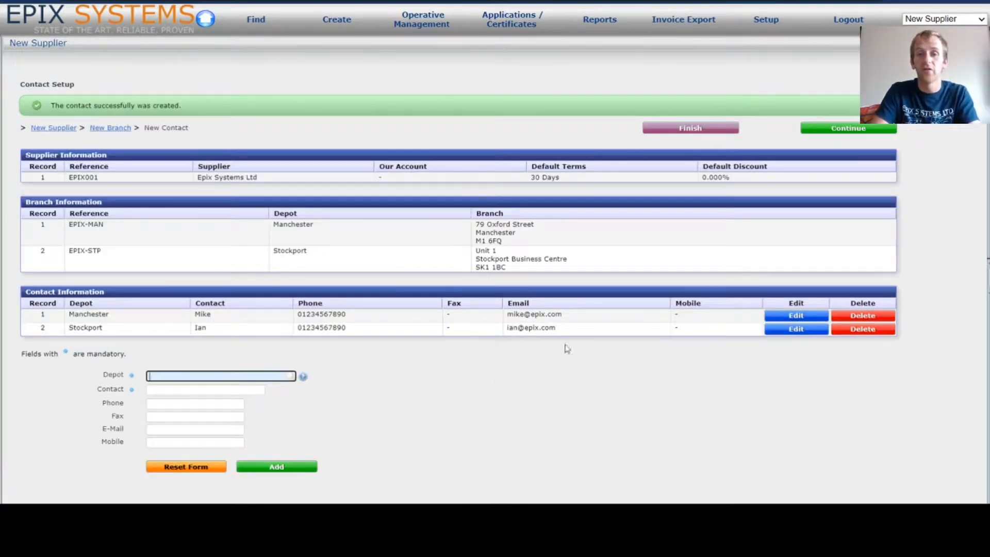
- Complete the supplier wizard and close its summary to return to Purchase Order Entry
{"action": "left_click", "coordinate": [850, 129]}
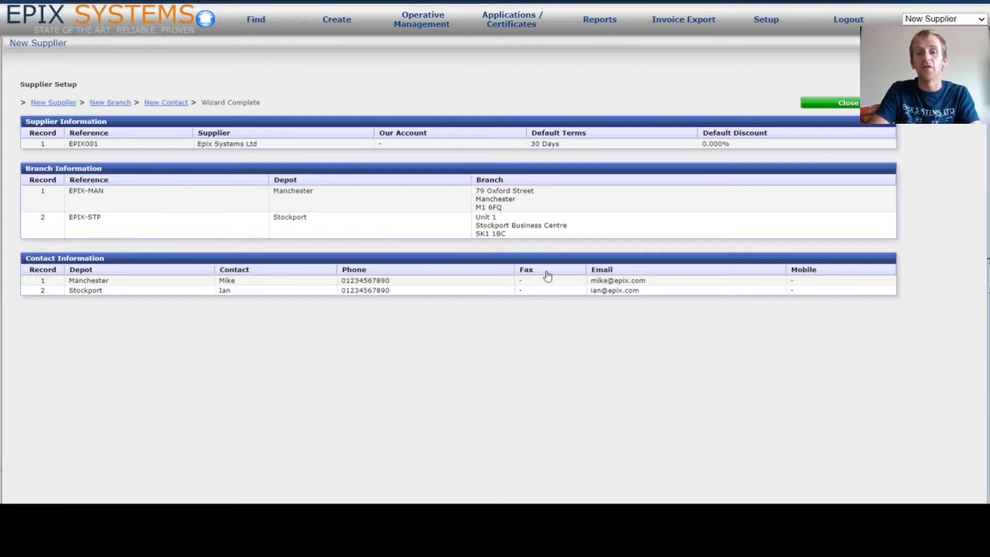
{"action": "left_click", "coordinate": [844, 105]}
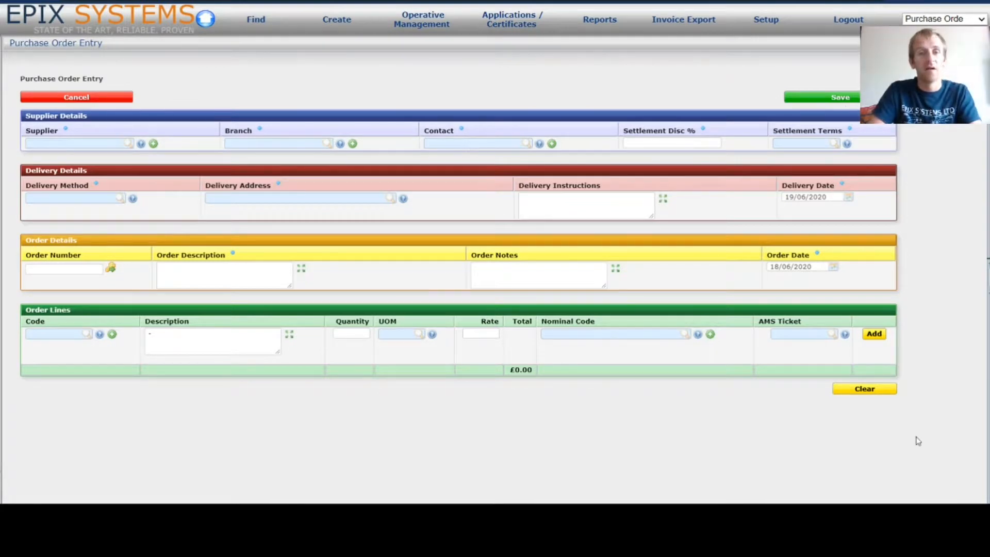
- Set the order's supplier to Epix Systems Ltd, with its Manchester branch and Manchester contact
{"action": "left_click", "coordinate": [90, 144]}
{"action": "type", "text": "epix"}
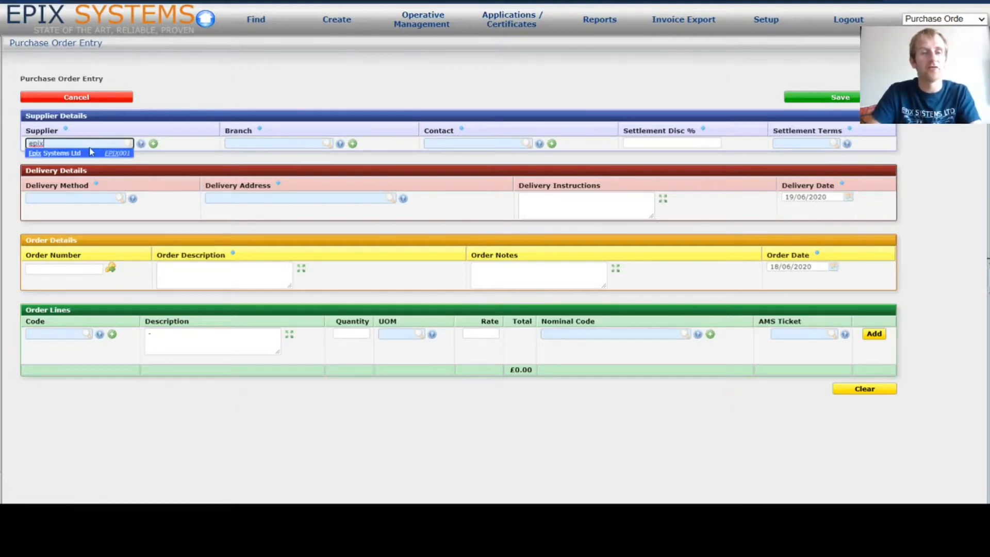
{"action": "left_click", "coordinate": [77, 154]}
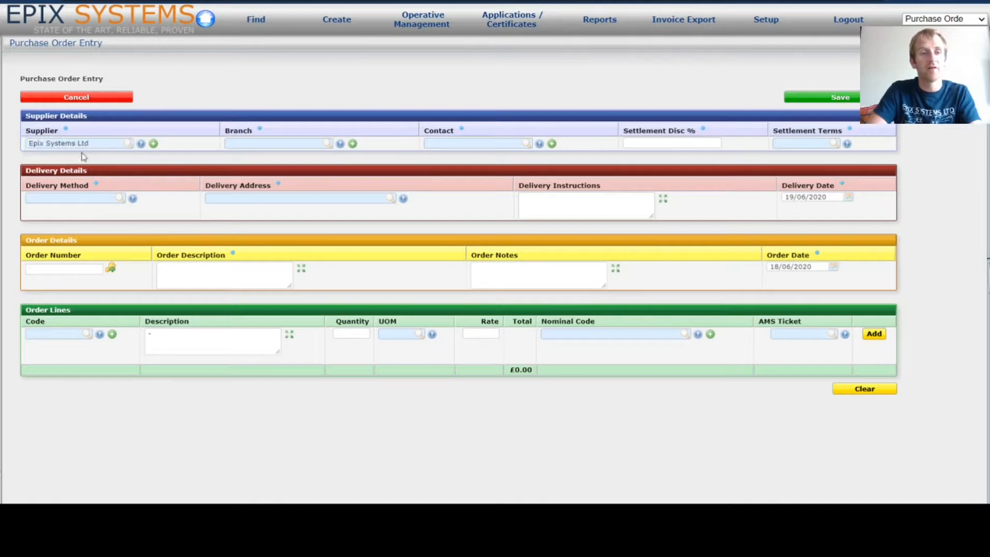
{"action": "left_click", "coordinate": [341, 144]}
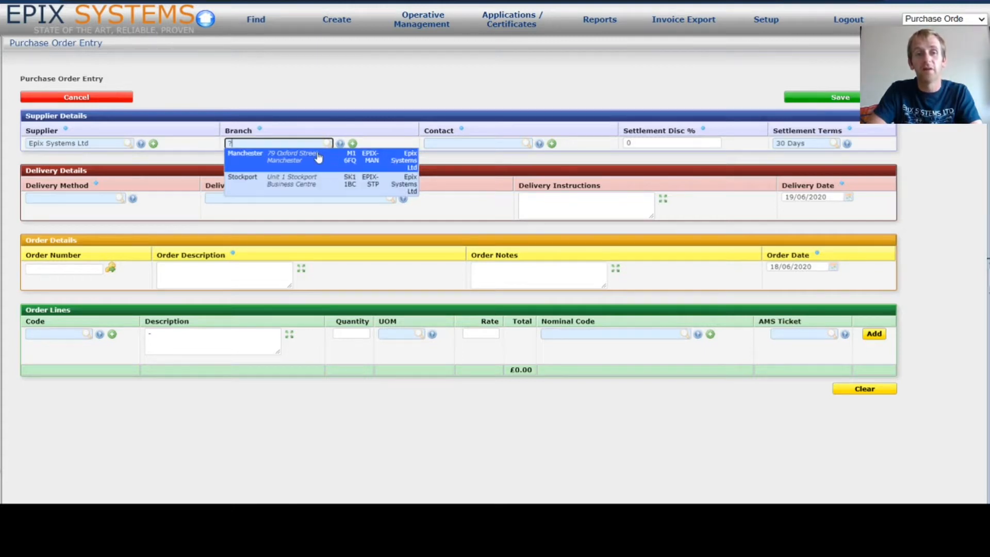
{"action": "left_click", "coordinate": [319, 157]}
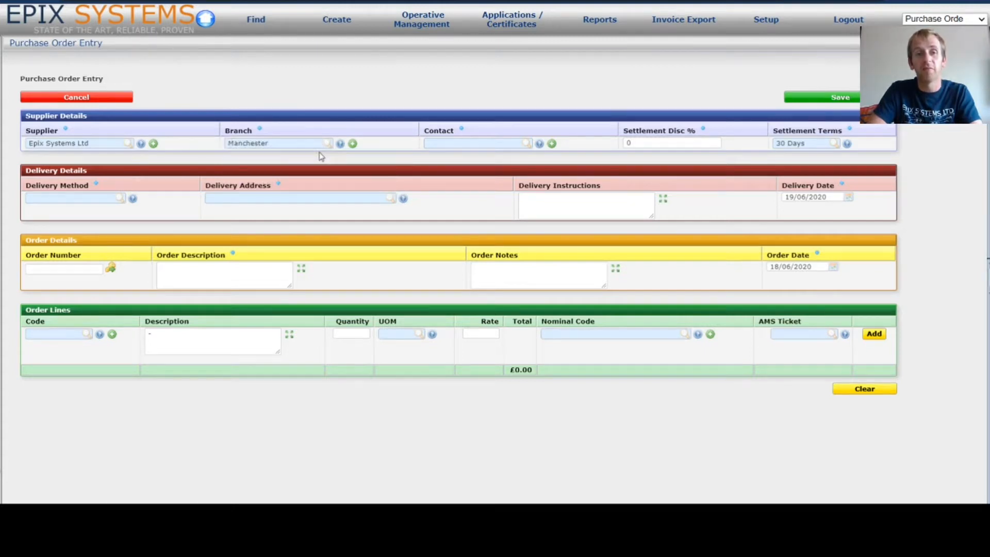
{"action": "left_click", "coordinate": [540, 144]}
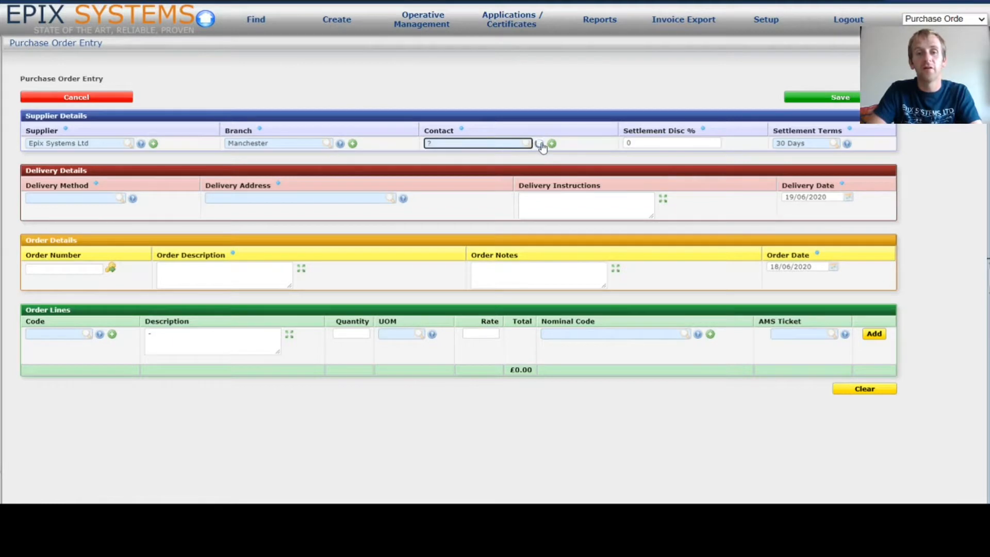
{"action": "left_click", "coordinate": [518, 154]}
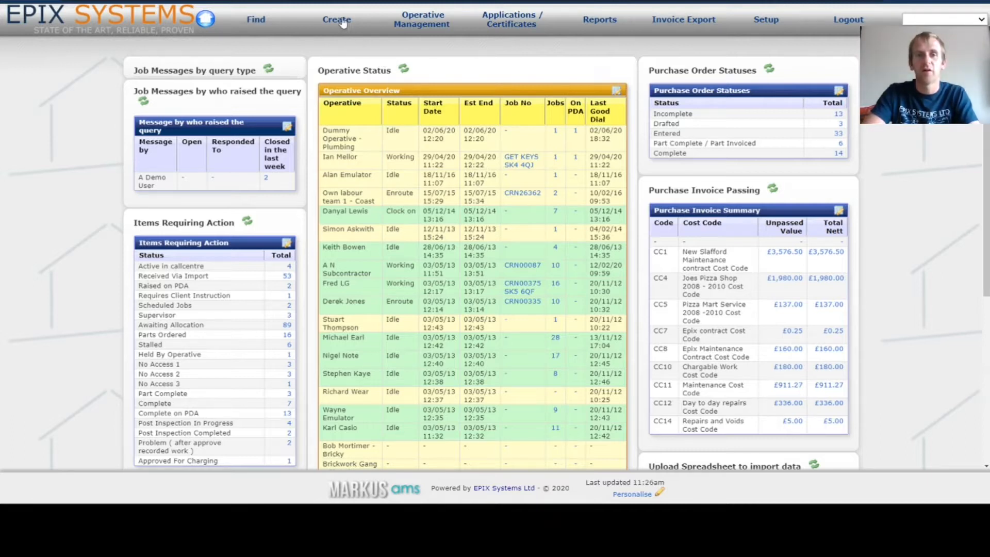
- Create a new purchase order with supplier Epix Systems Ltd, pulling in 30 Days terms
{"action": "mouse_move", "coordinate": [340, 21]}
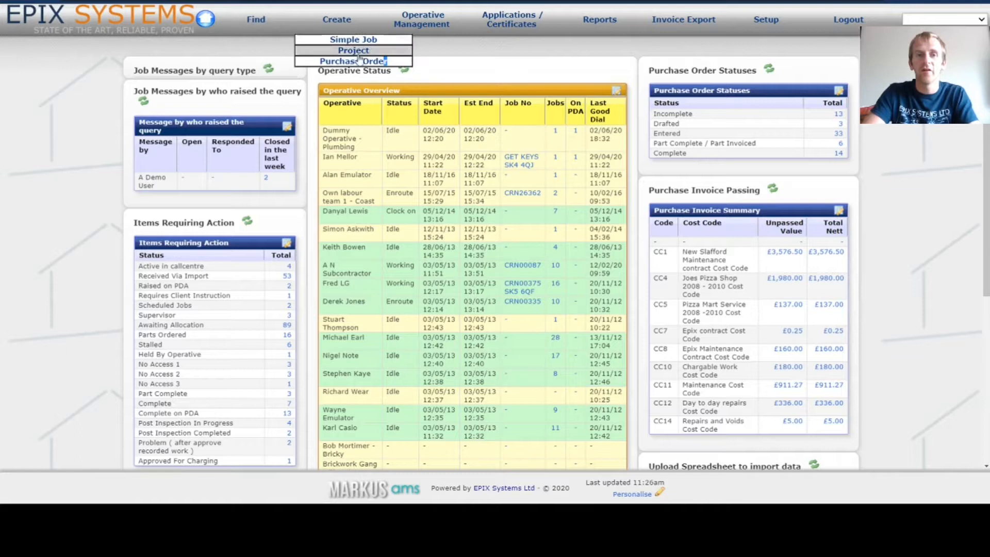
{"action": "left_click", "coordinate": [374, 61]}
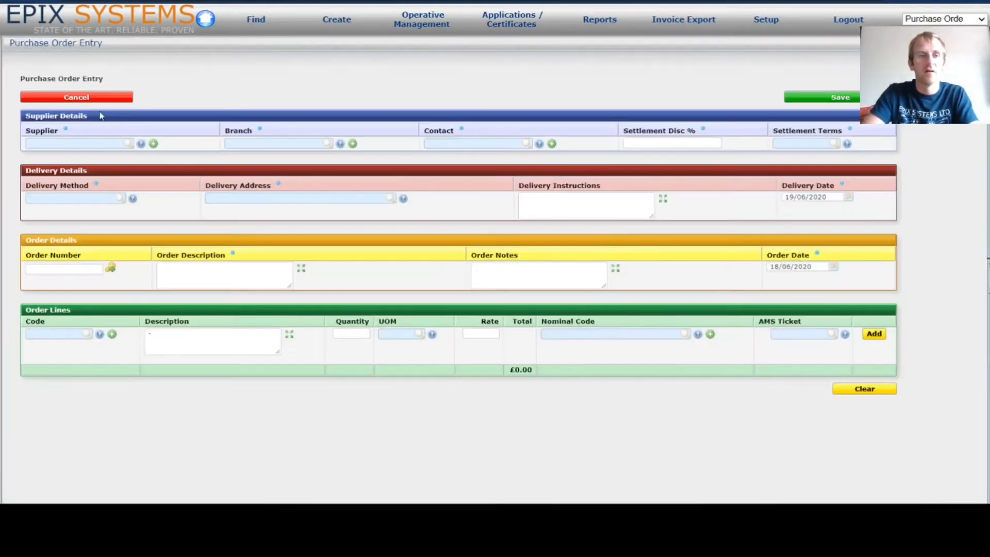
{"action": "left_click", "coordinate": [87, 144]}
{"action": "type", "text": "epix"}
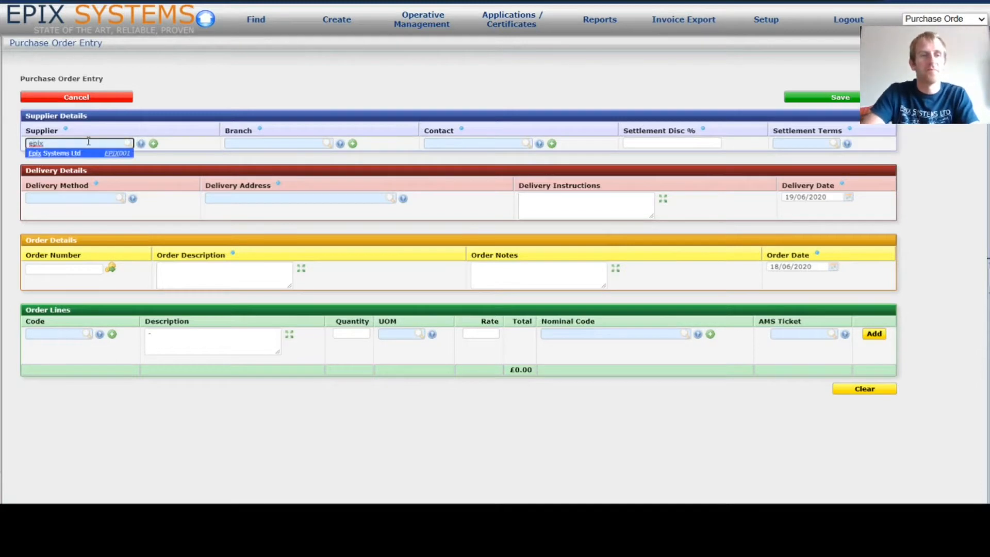
{"action": "left_click", "coordinate": [88, 154]}
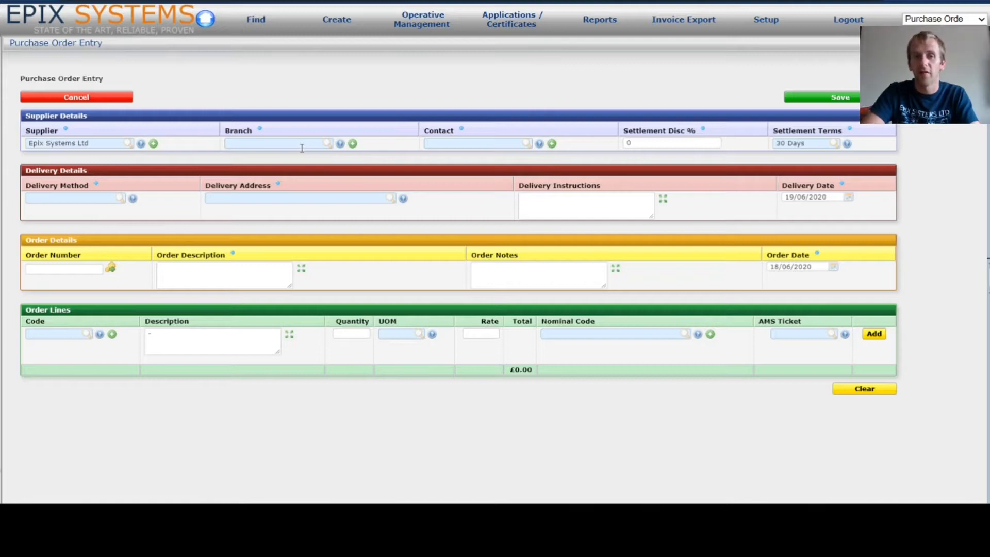
- Open the Epix Systems Ltd Branch Setup page listing EPIX-MAN and EPIX-STP from the order
{"action": "left_click", "coordinate": [154, 144]}
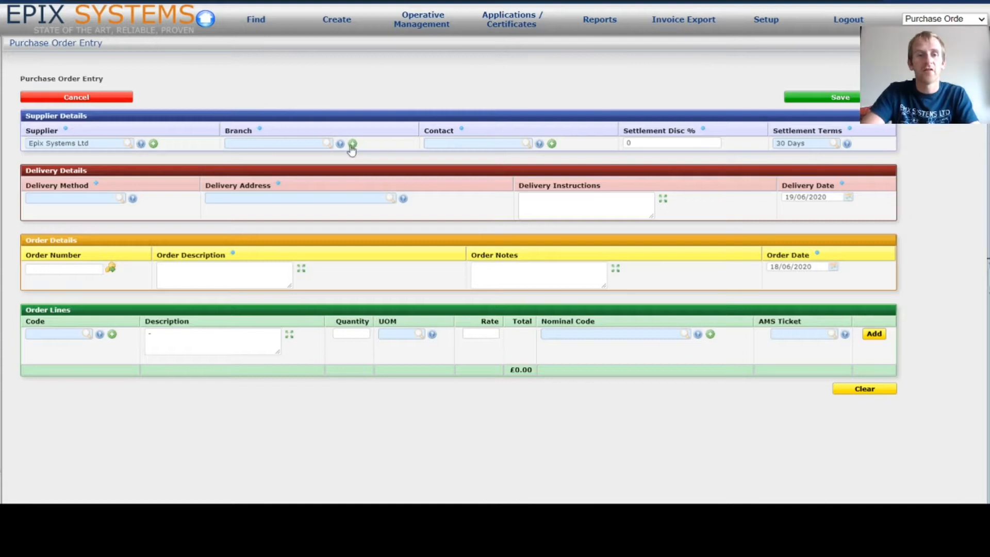
{"action": "left_click", "coordinate": [353, 144]}
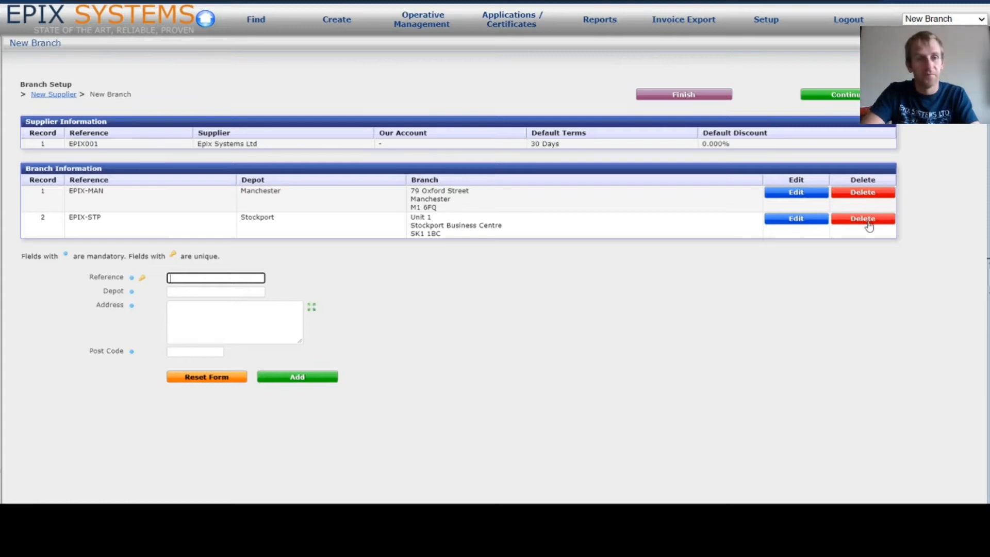
- Update the Epix Systems Ltd supplier details, continue through branches and contacts, and finish the wizard
{"action": "left_click", "coordinate": [54, 96]}
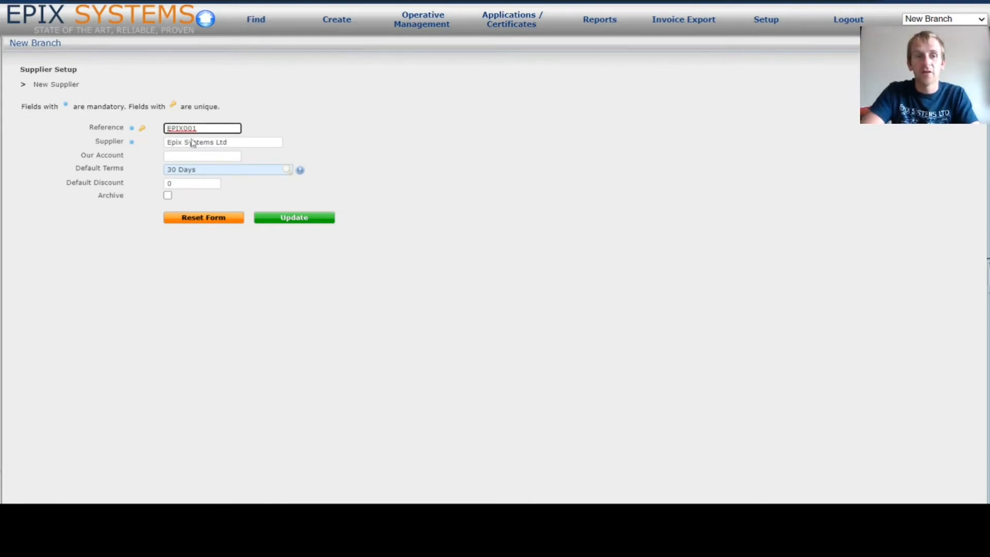
{"action": "left_click", "coordinate": [307, 218]}
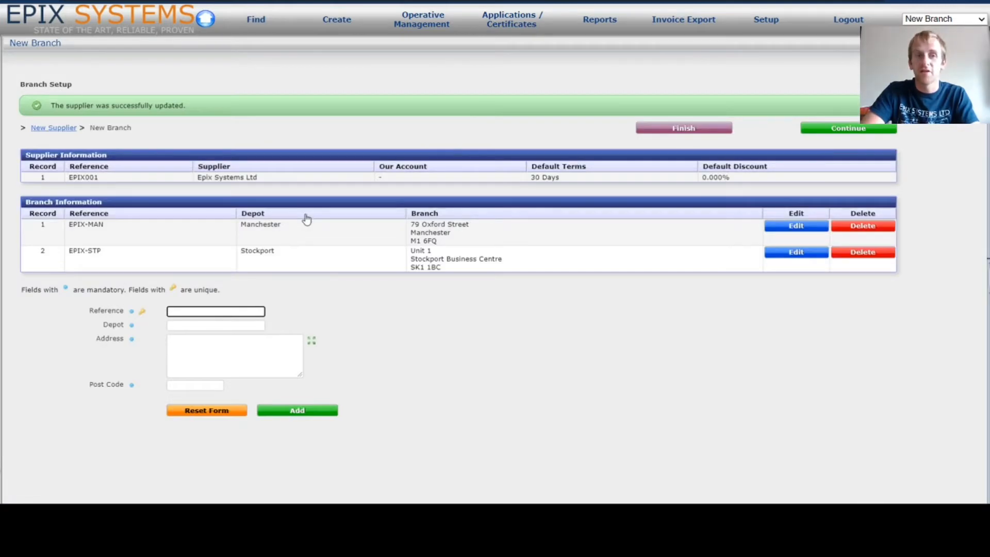
{"action": "left_click", "coordinate": [837, 128]}
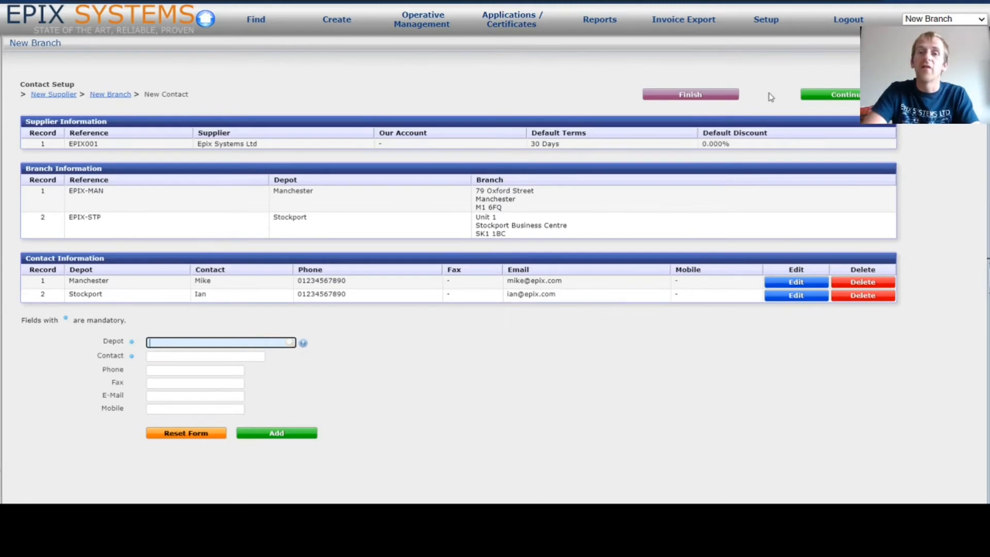
{"action": "left_click", "coordinate": [849, 96]}
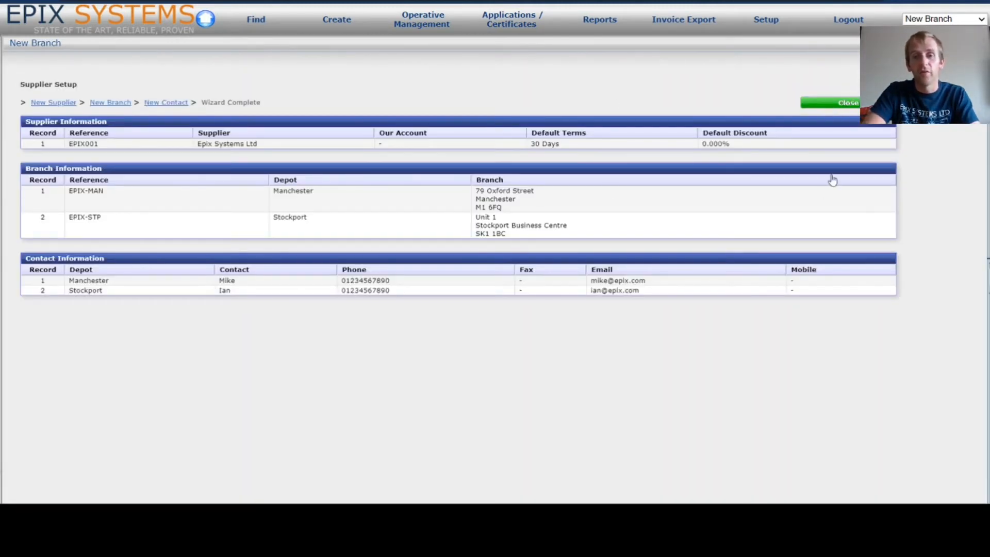
{"action": "left_click", "coordinate": [855, 103]}
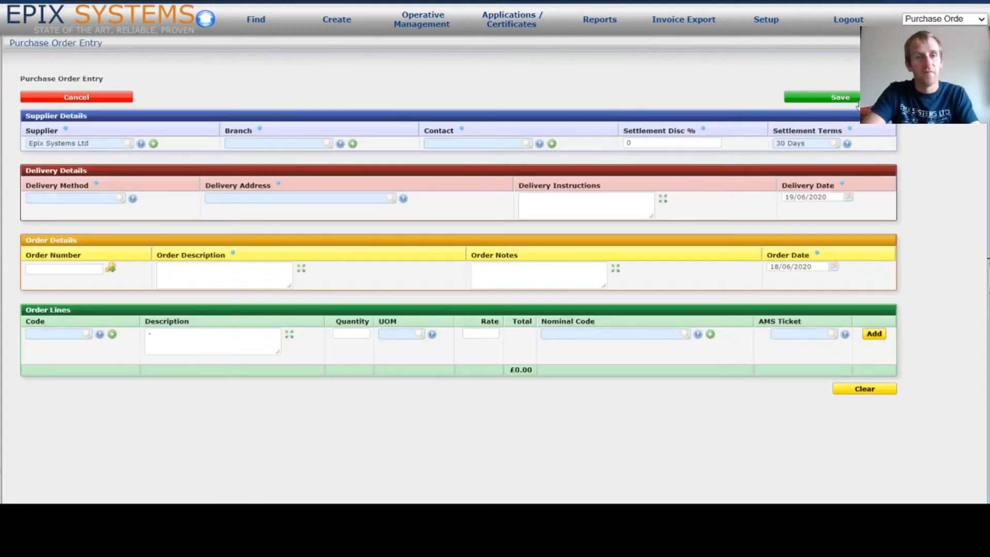